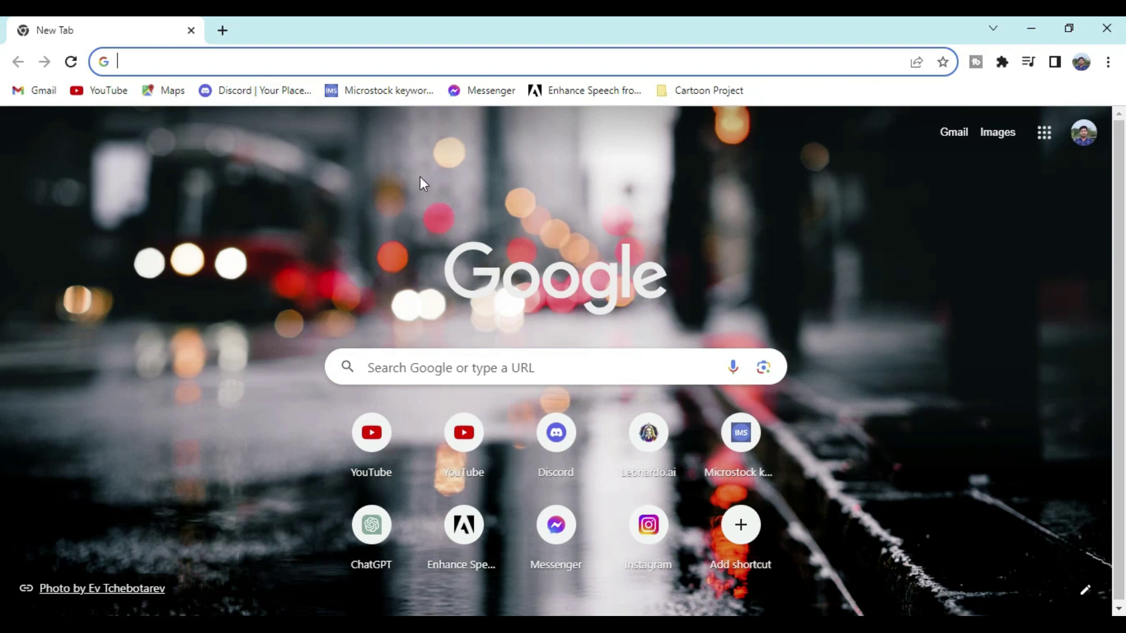
Go to the ChatGPT site at chat.openai.com.
left_click(981, 480)
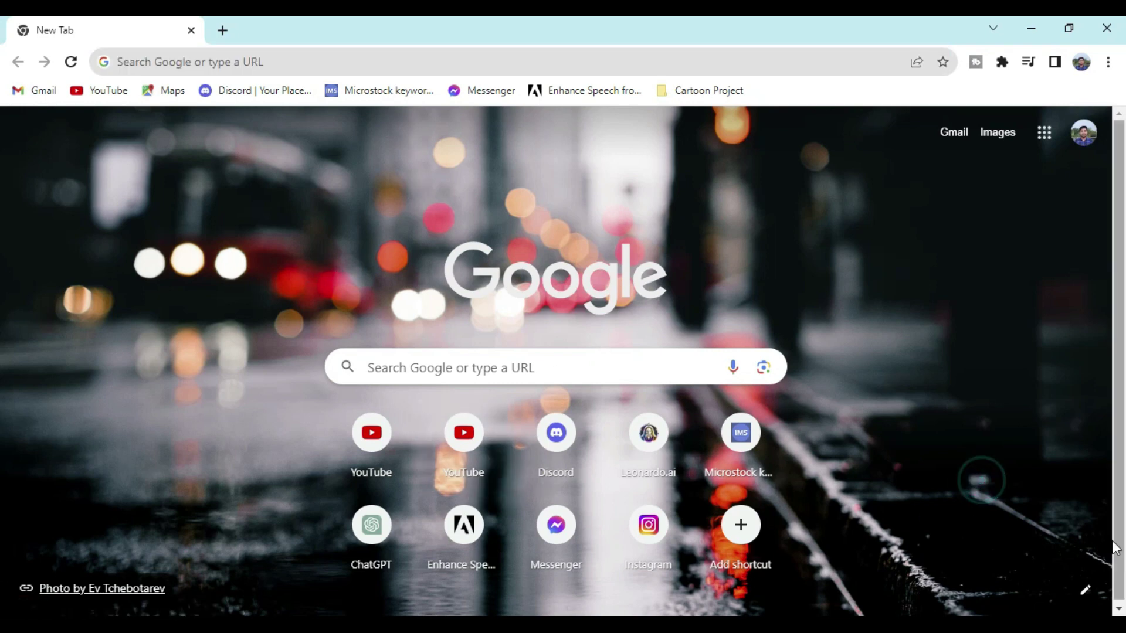
left_click(237, 62)
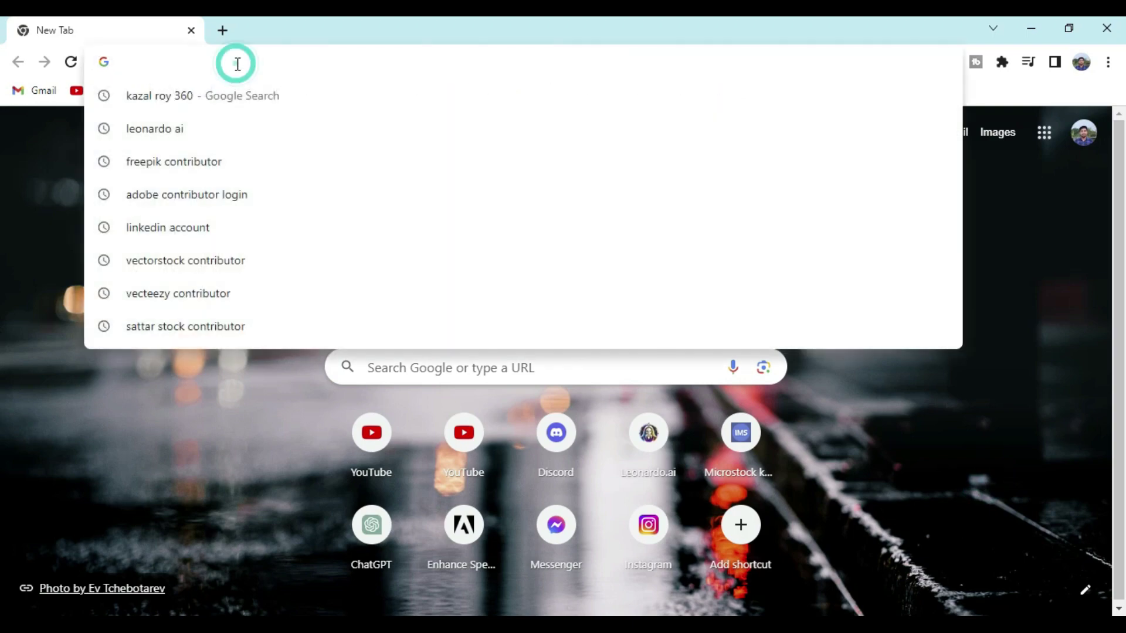
type("chat")
key("Return")
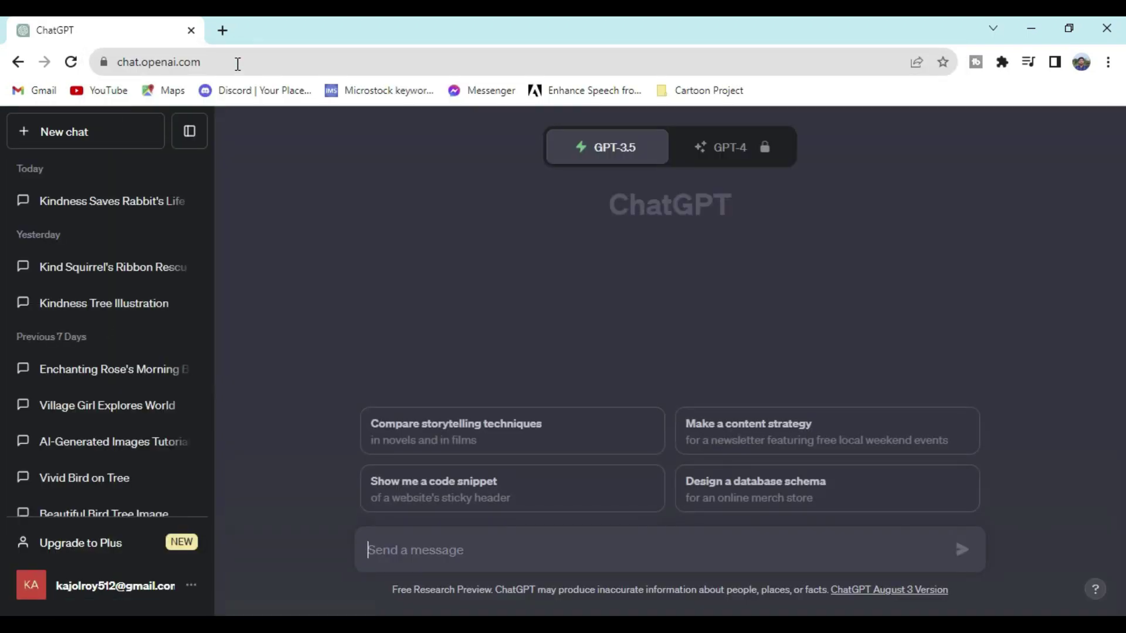
Ask ChatGPT for a short 200-word moral story about a boy and a rabbit.
type("Write a short moral sto")
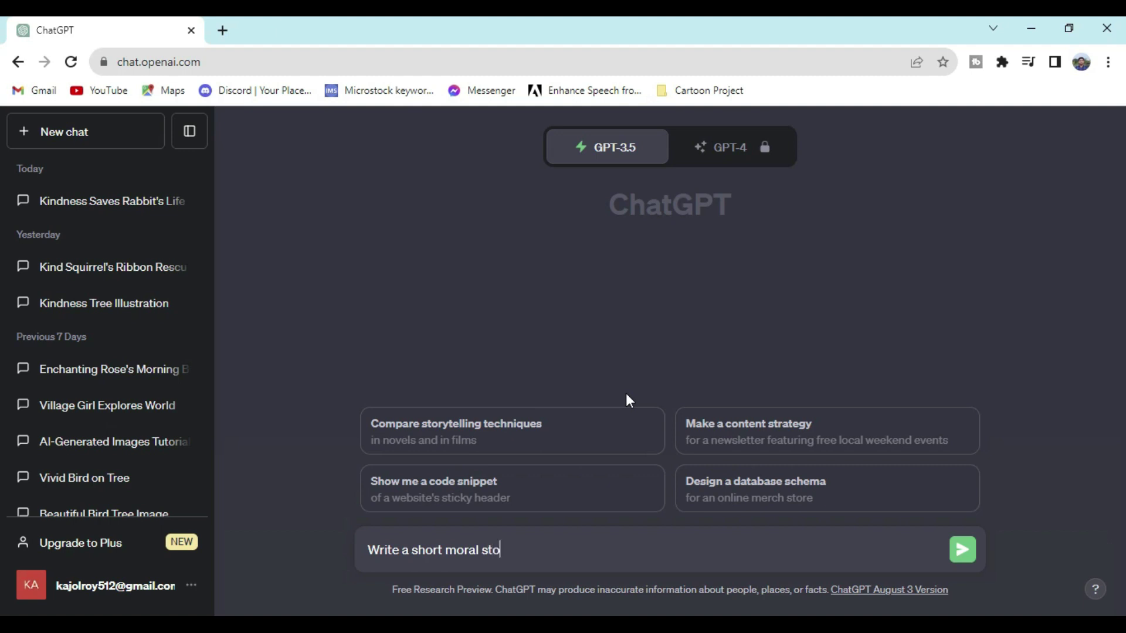
type("ry in 200 words")
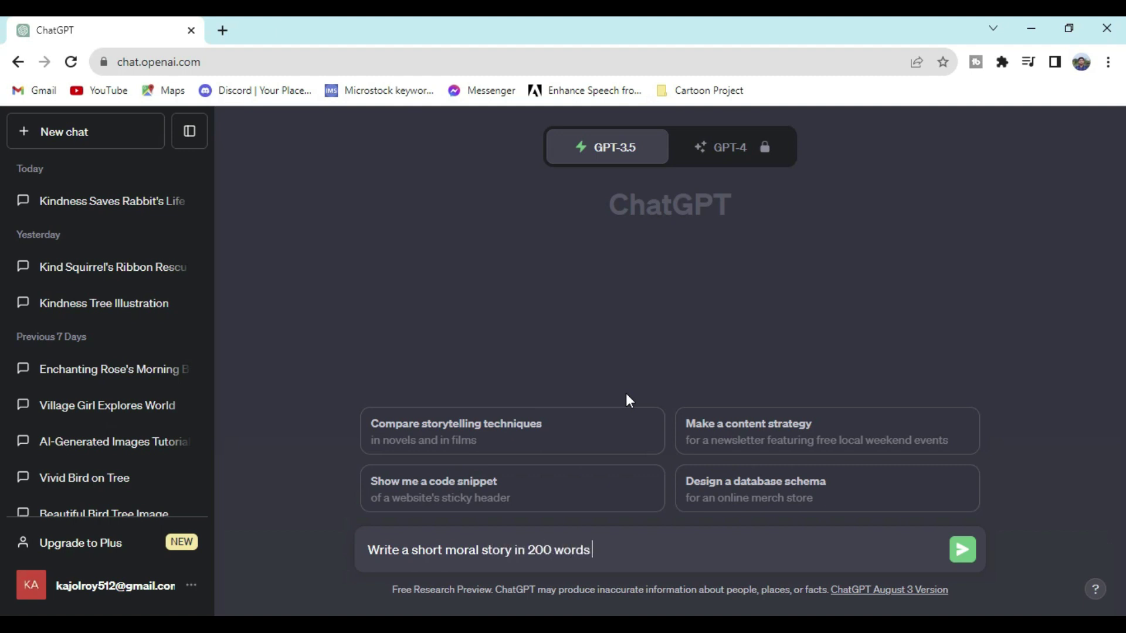
type(" the should be")
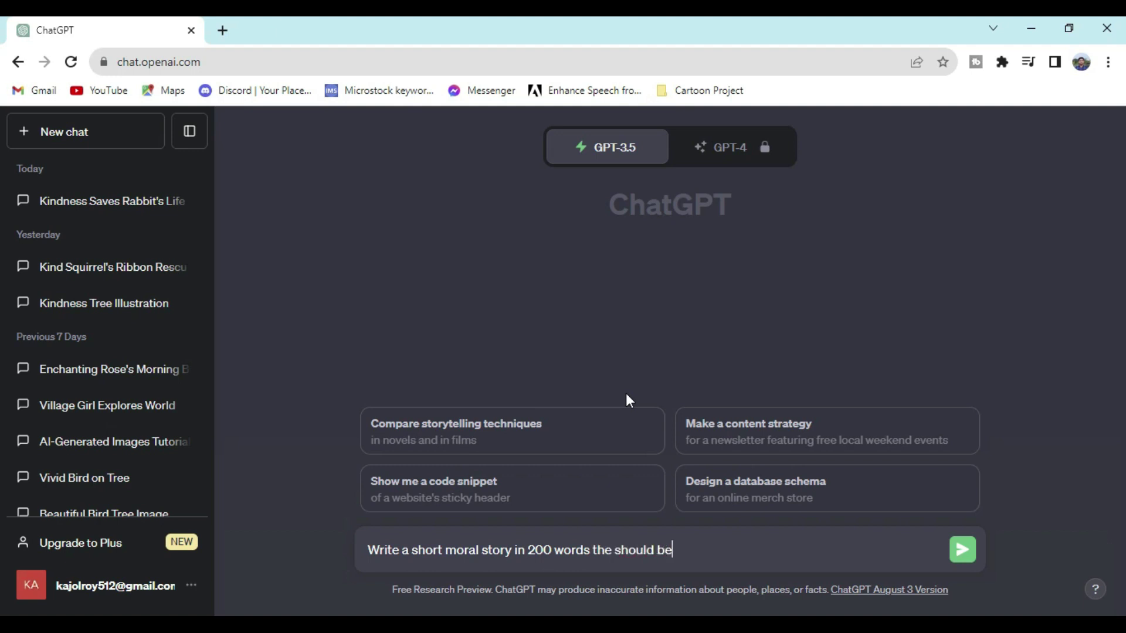
type("tween a boy and rabbit")
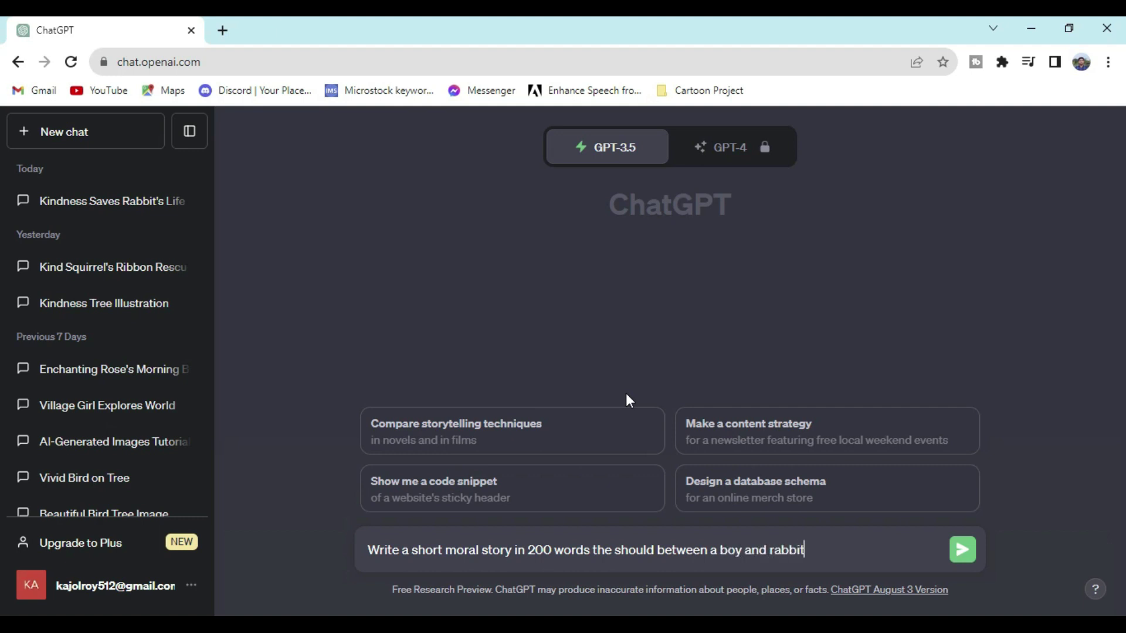
key("Return")
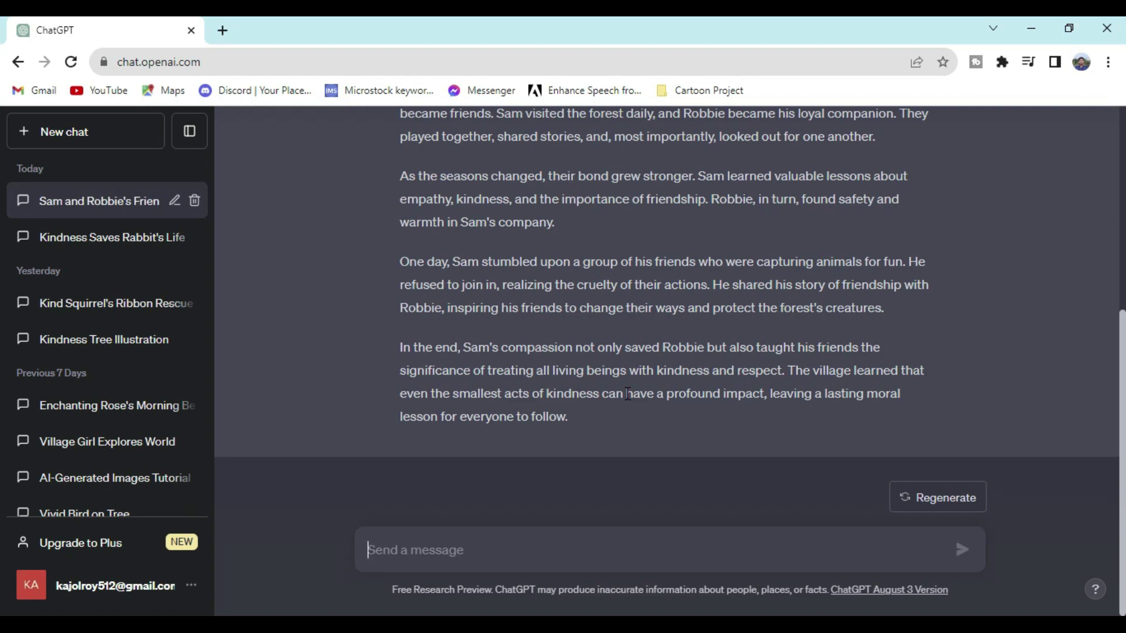
Request illustration prompts for each story scene and scroll up to the reply's start.
type("Ok")
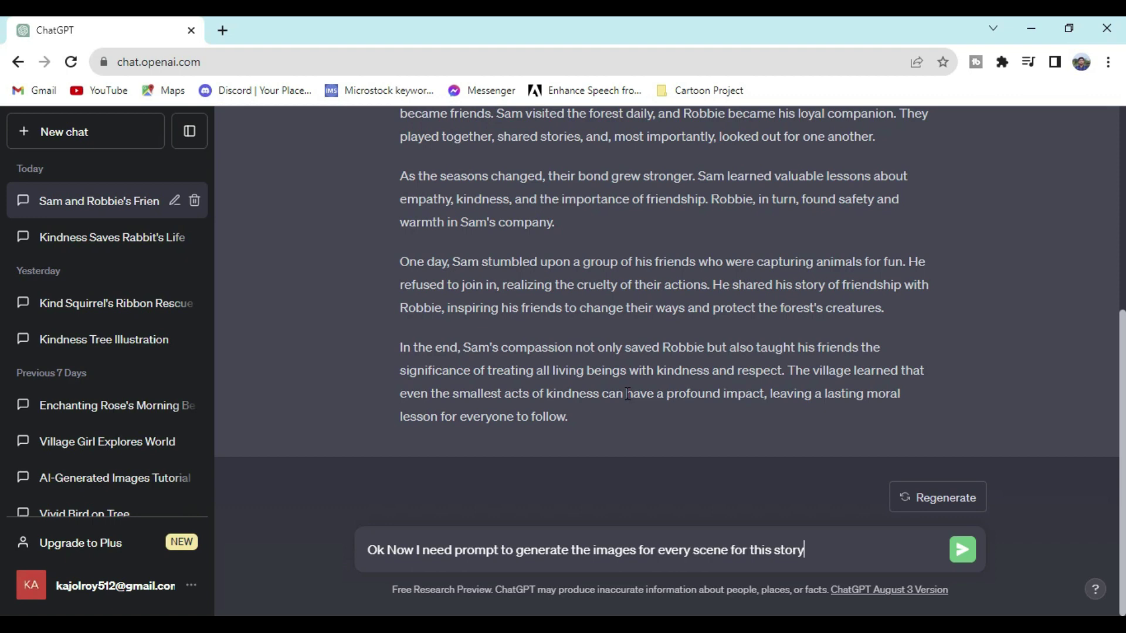
key("Return")
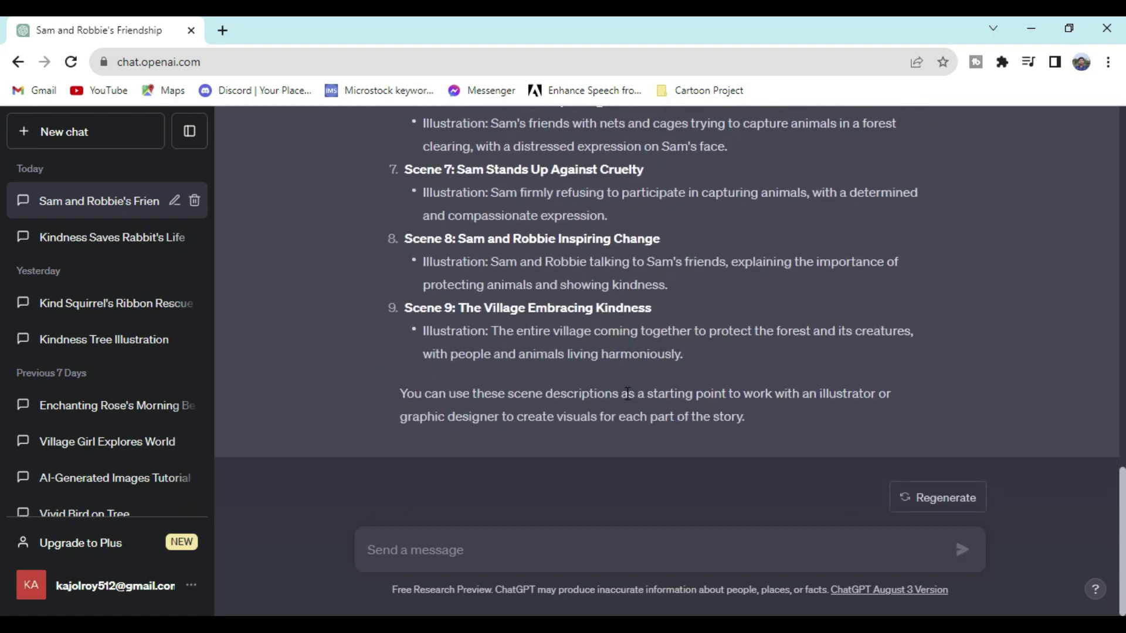
scroll(722, 346, "up", 10)
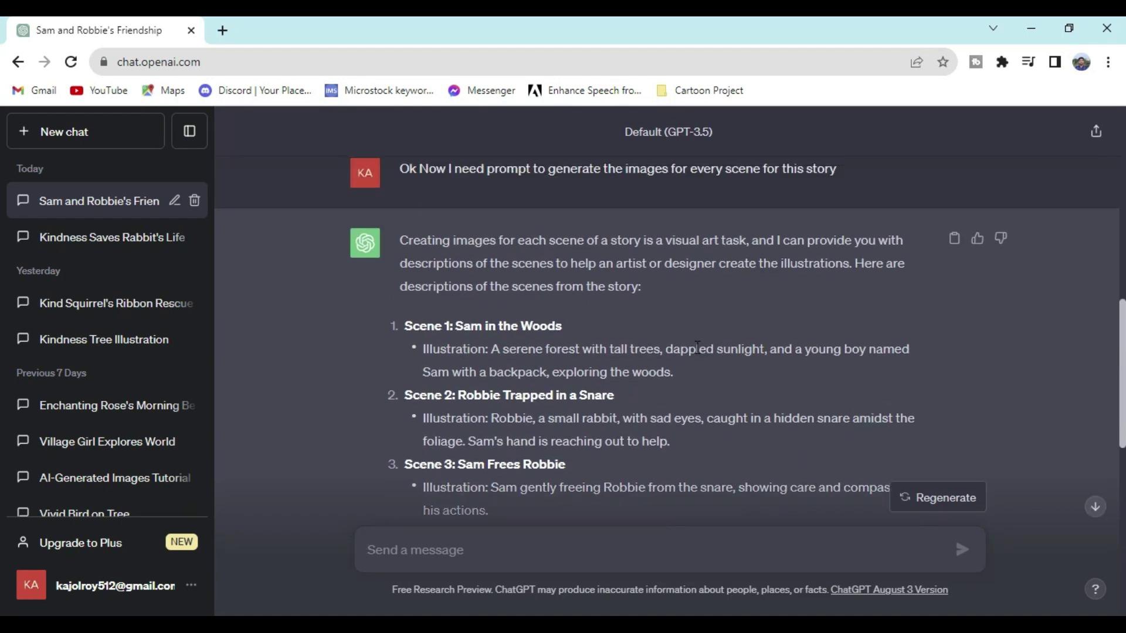
Open leonardo.ai in a new tab, launch the web app and close the leftover landing tab.
left_click(218, 30)
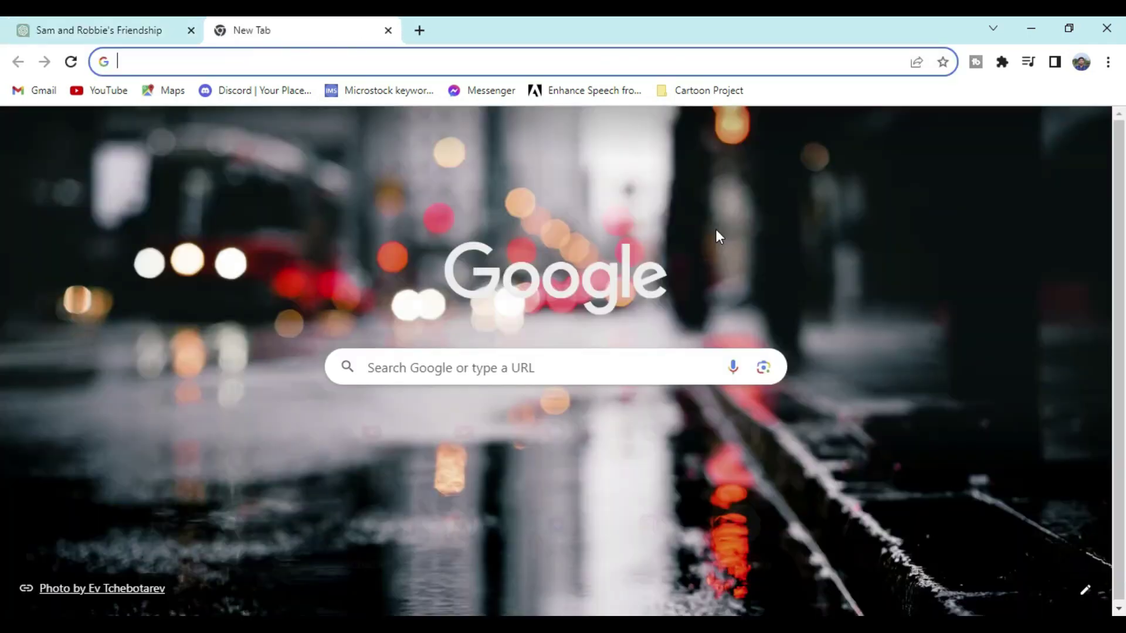
type("leonardo.ai")
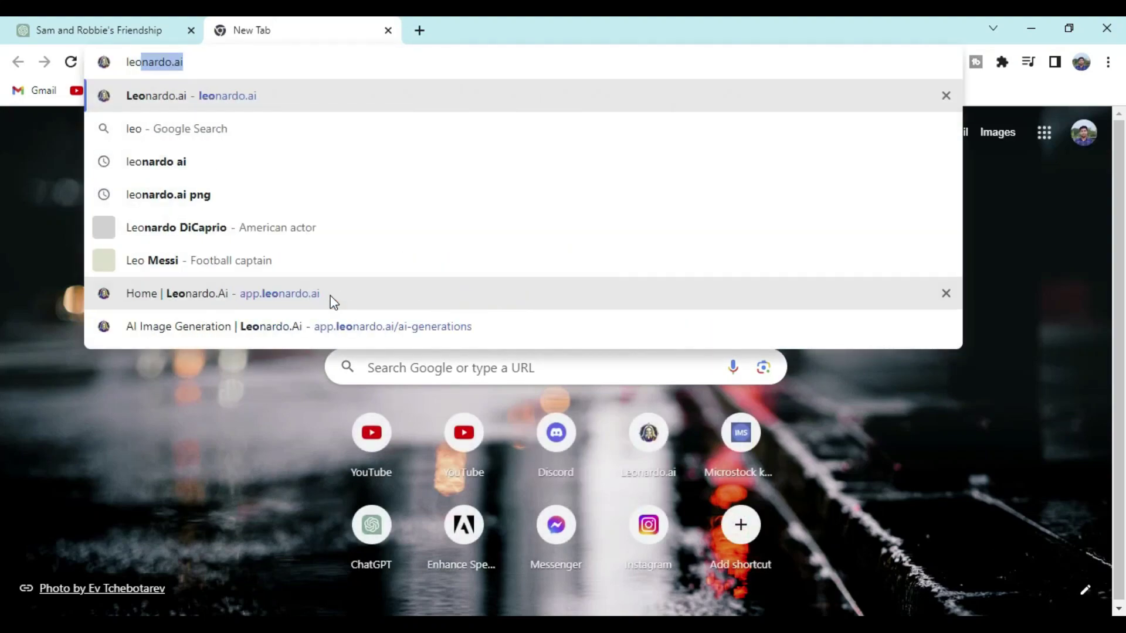
key("Return")
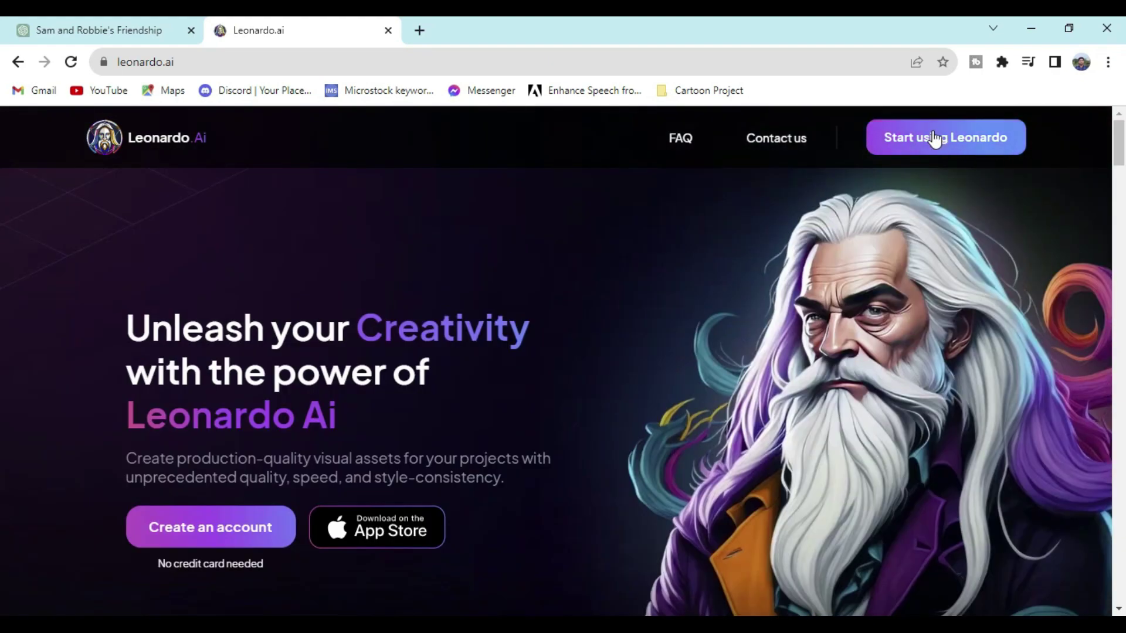
left_click(934, 139)
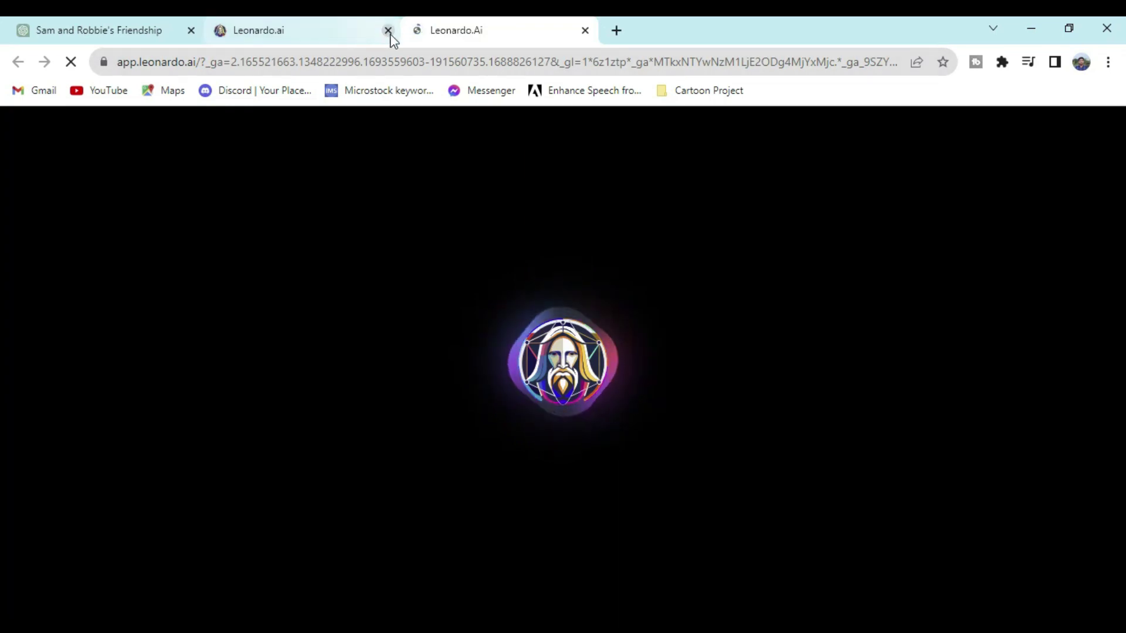
left_click(388, 30)
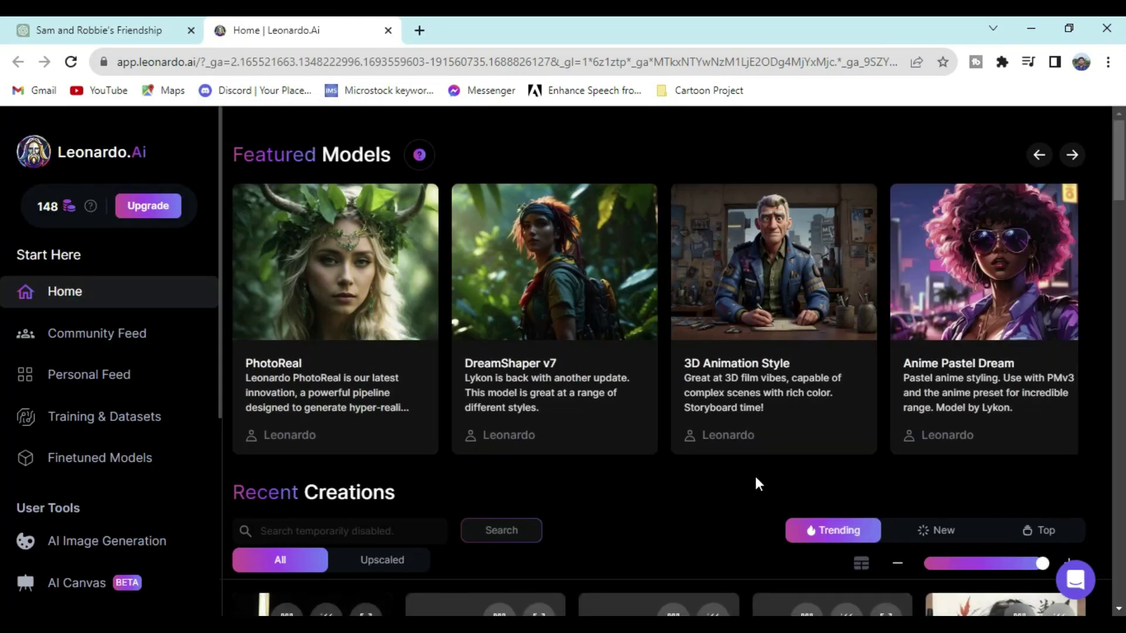
scroll(709, 449, "down", 5)
scroll(709, 451, "up", 5)
scroll(60, 494, "down", 2)
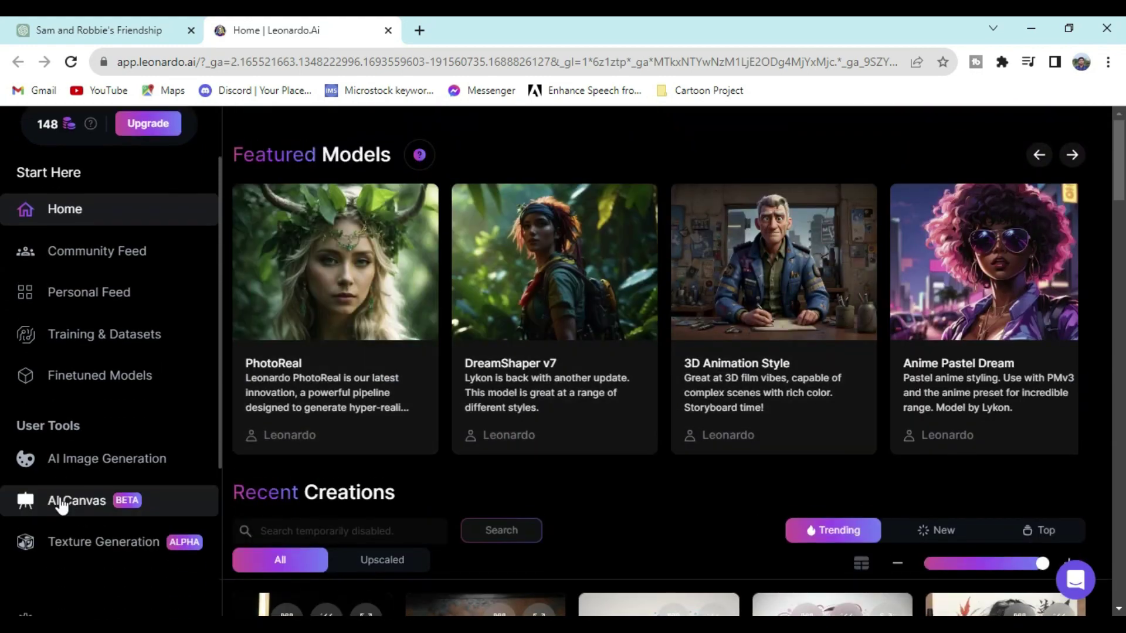
Open AI Image Generation, keeping DreamShaper v7 and two images per prompt.
left_click(65, 455)
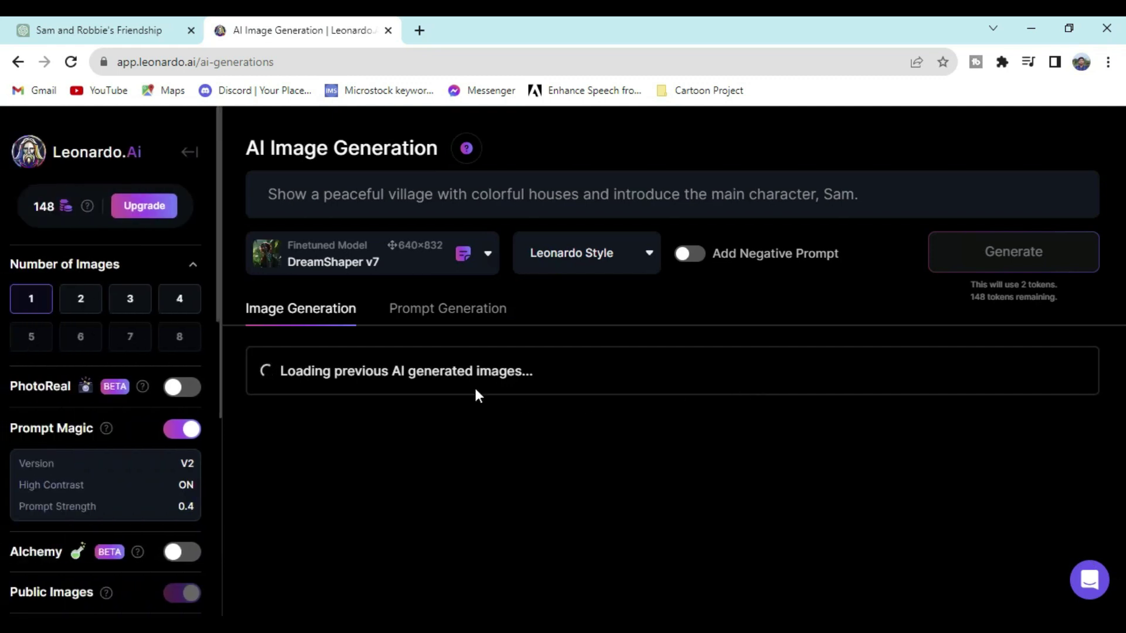
left_click(489, 256)
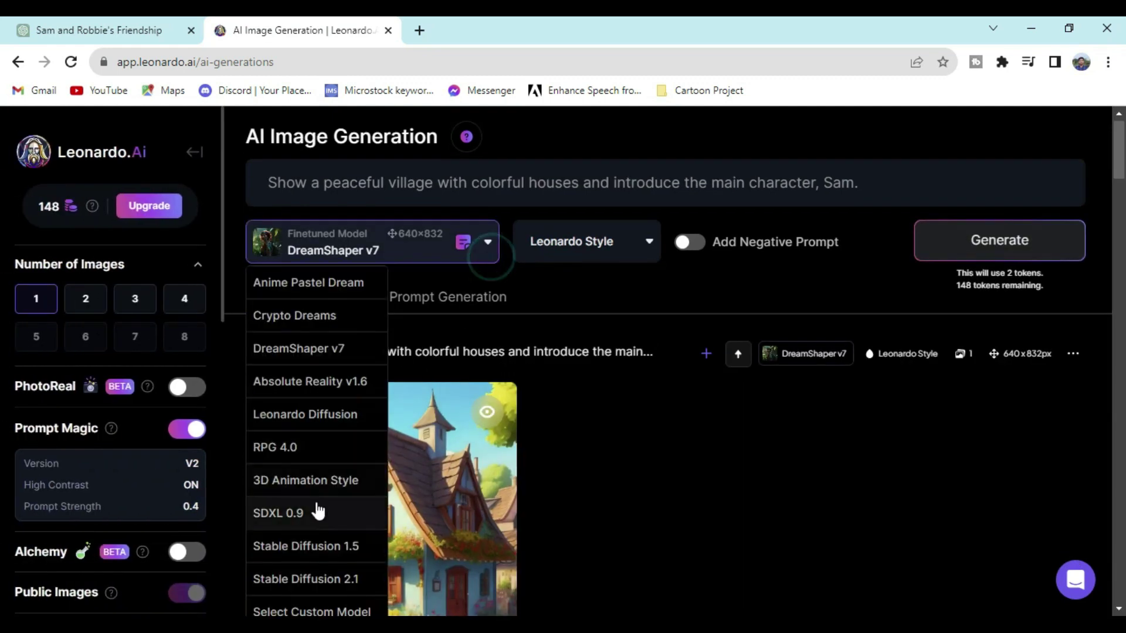
left_click(353, 347)
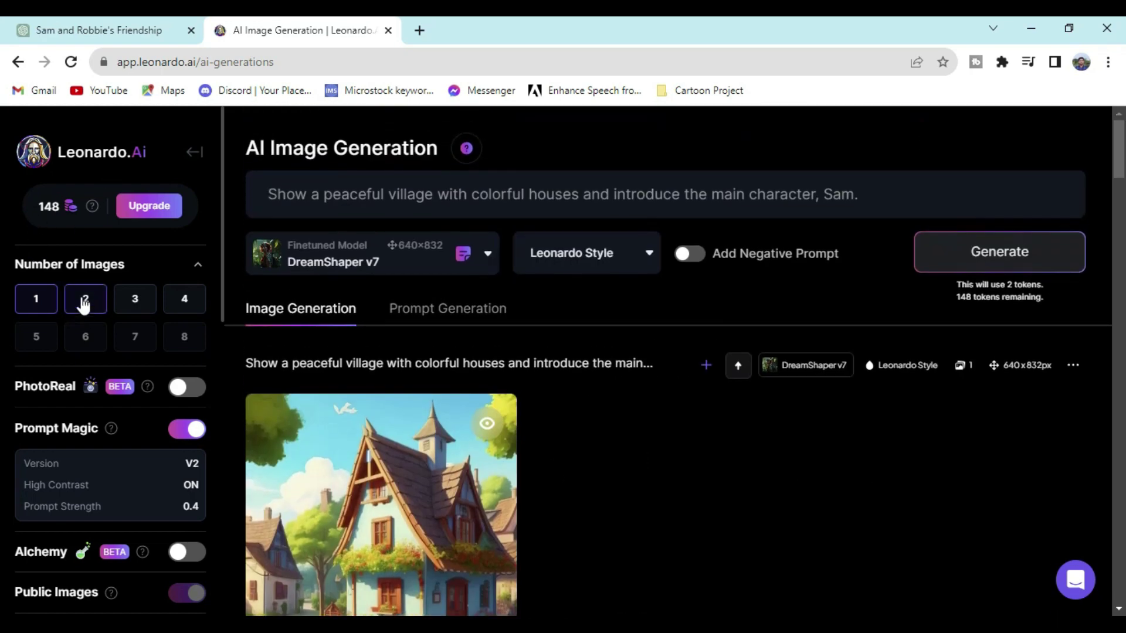
left_click(81, 299)
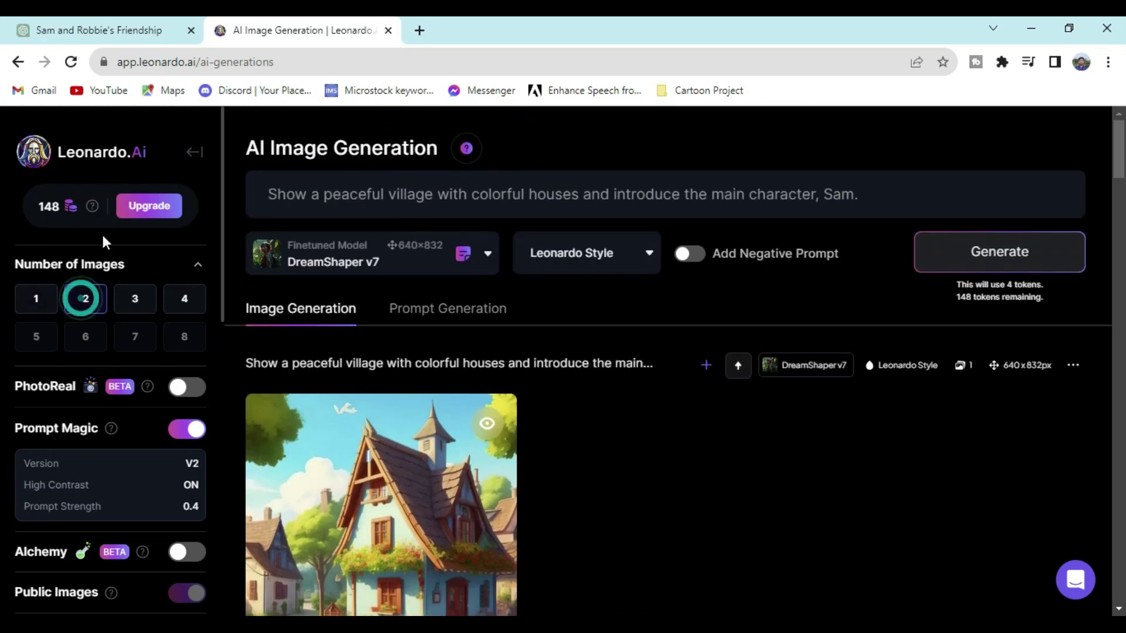
scroll(59, 393, "down", 6)
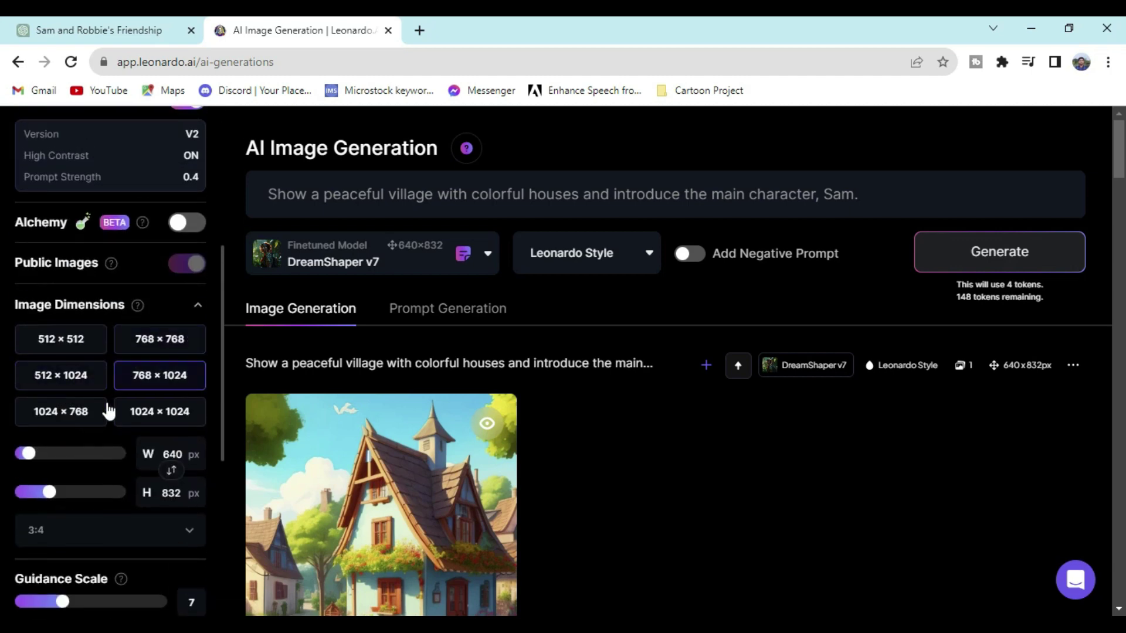
scroll(114, 272, "up", 6)
scroll(80, 430, "down", 7)
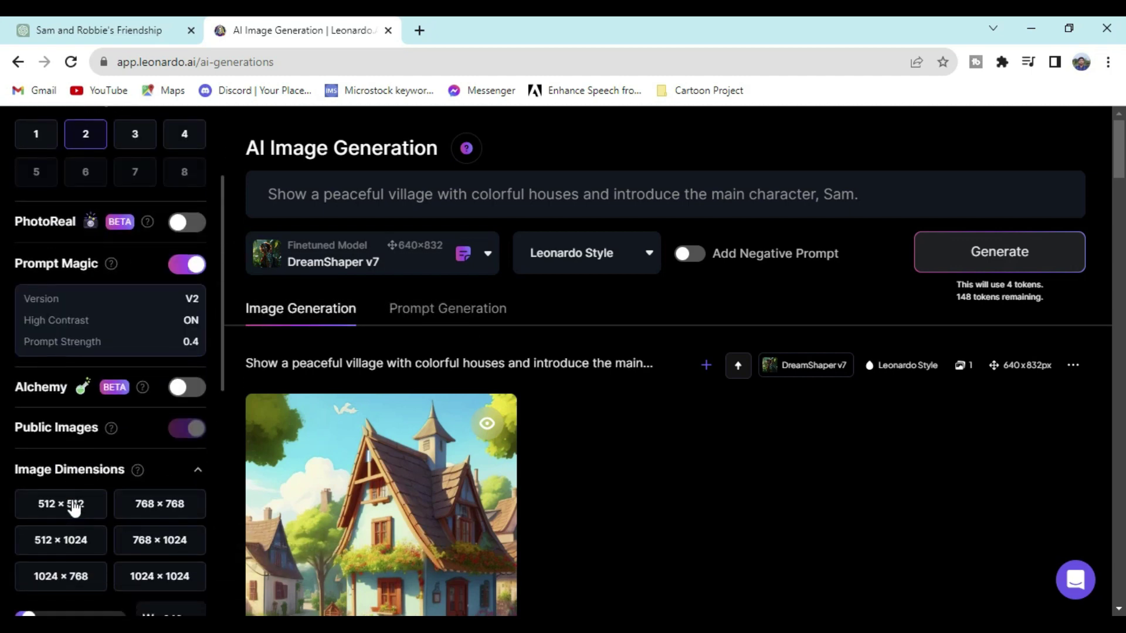
Set the image aspect ratio to 16:9 (976×544), then bring up ChatGPT's scene descriptions.
left_click(120, 445)
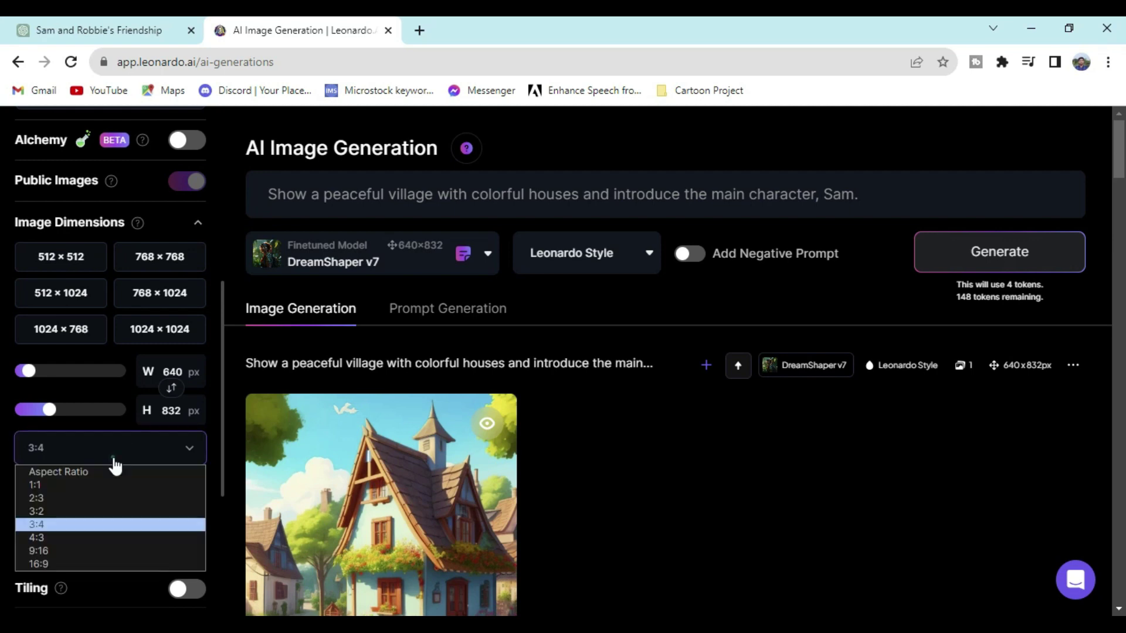
left_click(35, 564)
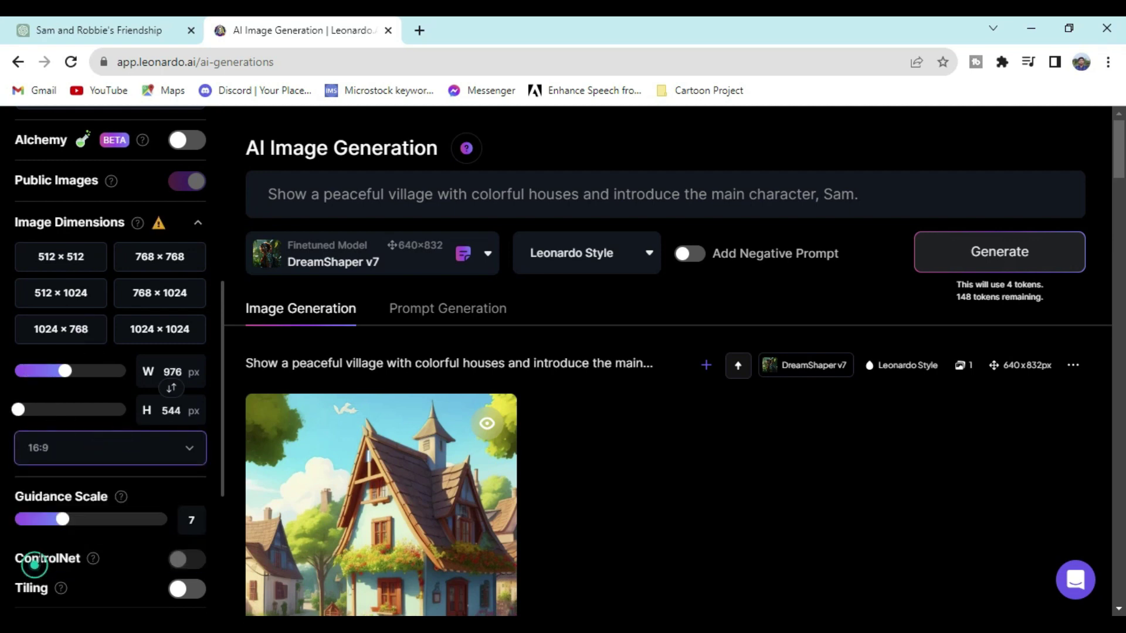
scroll(155, 531, "up", 7)
scroll(157, 469, "down", 6)
scroll(143, 531, "up", 6)
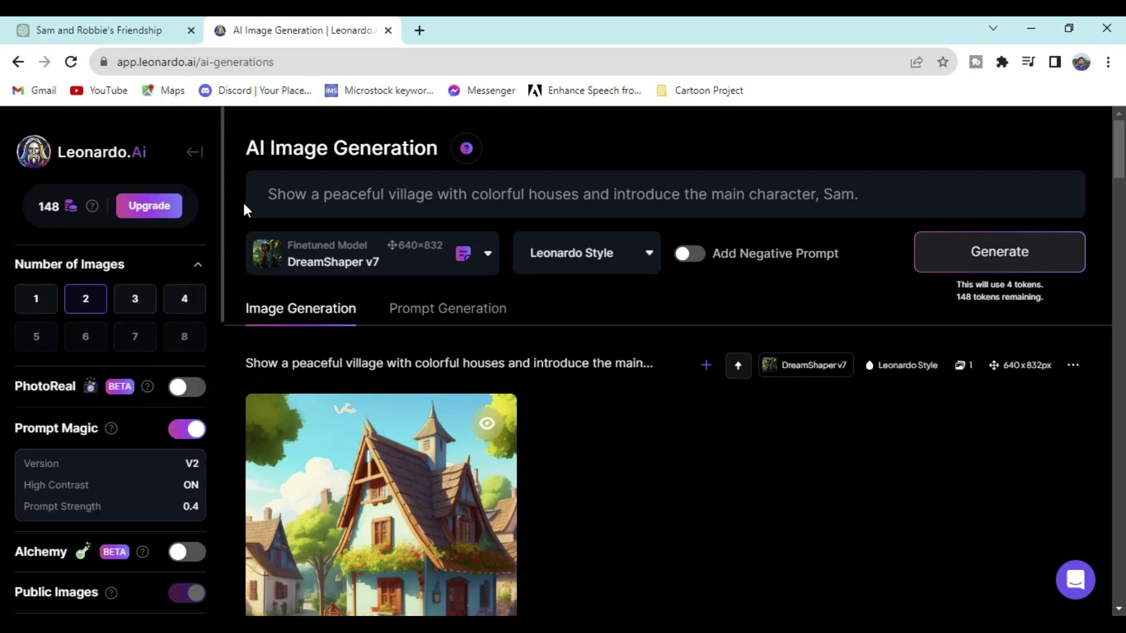
left_click(69, 27)
scroll(693, 354, "down", 2)
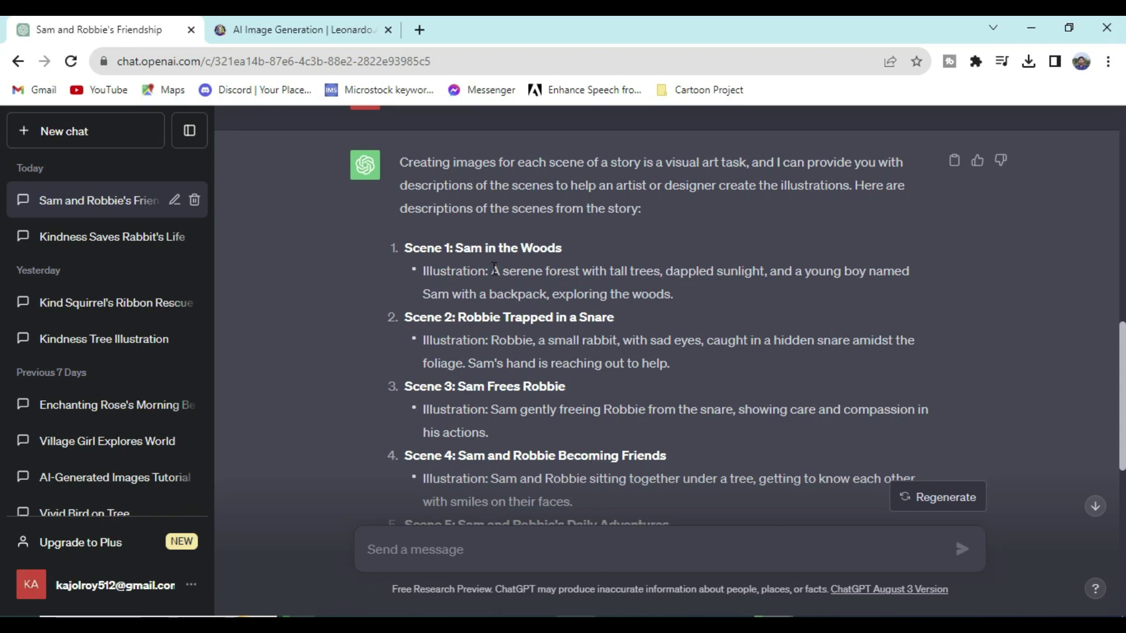
Paste Scene 1's illustration description as the prompt and generate Leonardo Style images.
left_click_drag(494, 271, 684, 294)
key("ctrl+c")
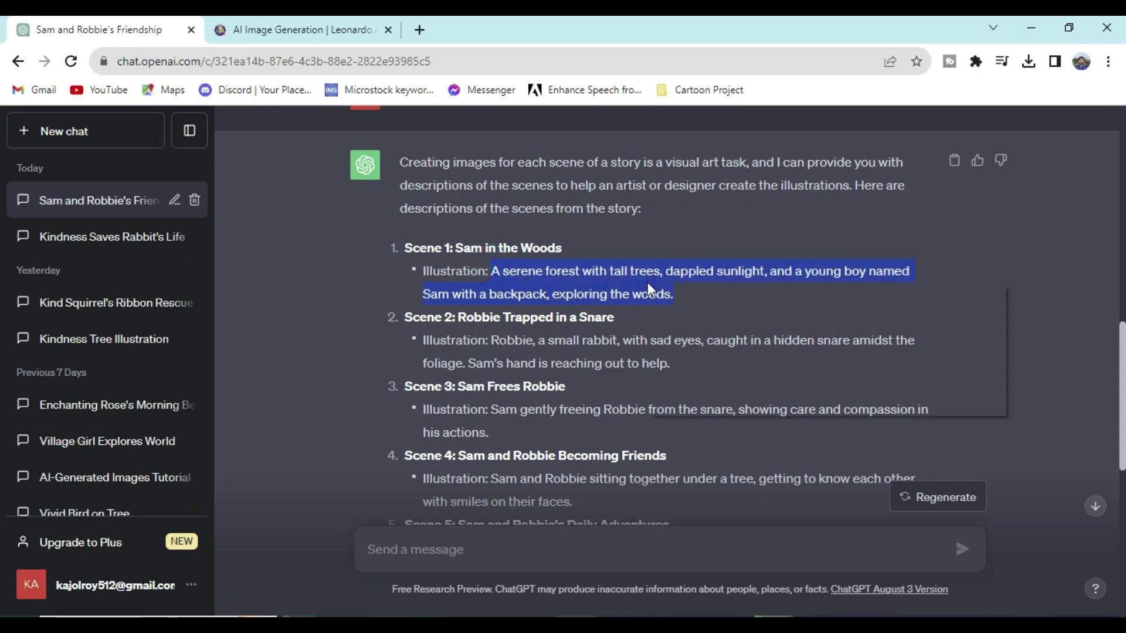
left_click(299, 30)
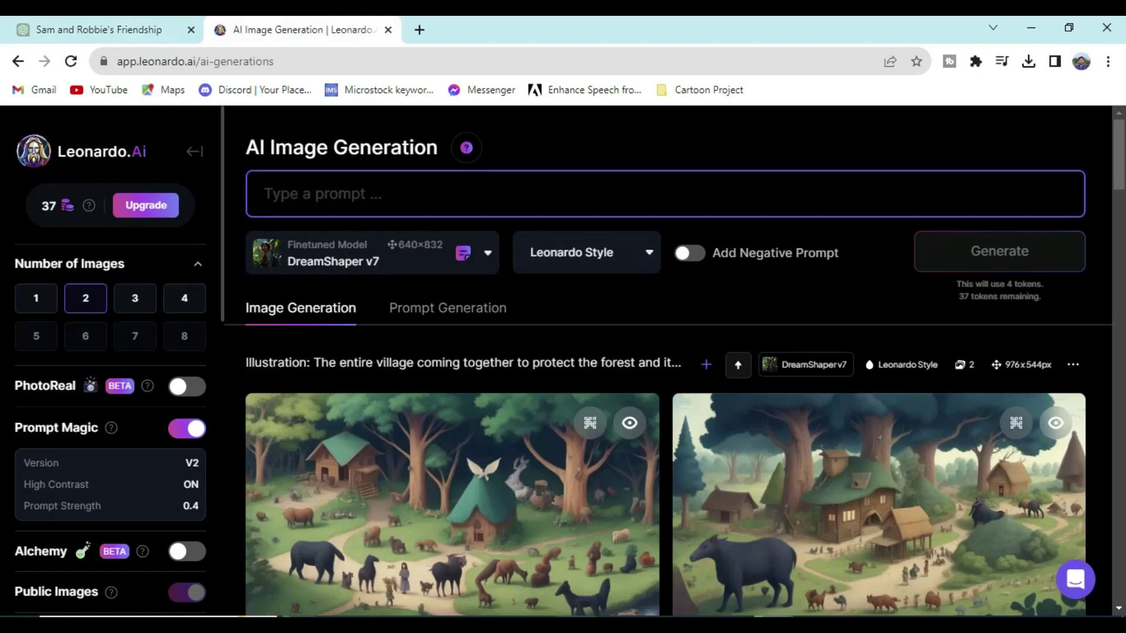
right_click(425, 192)
left_click(469, 319)
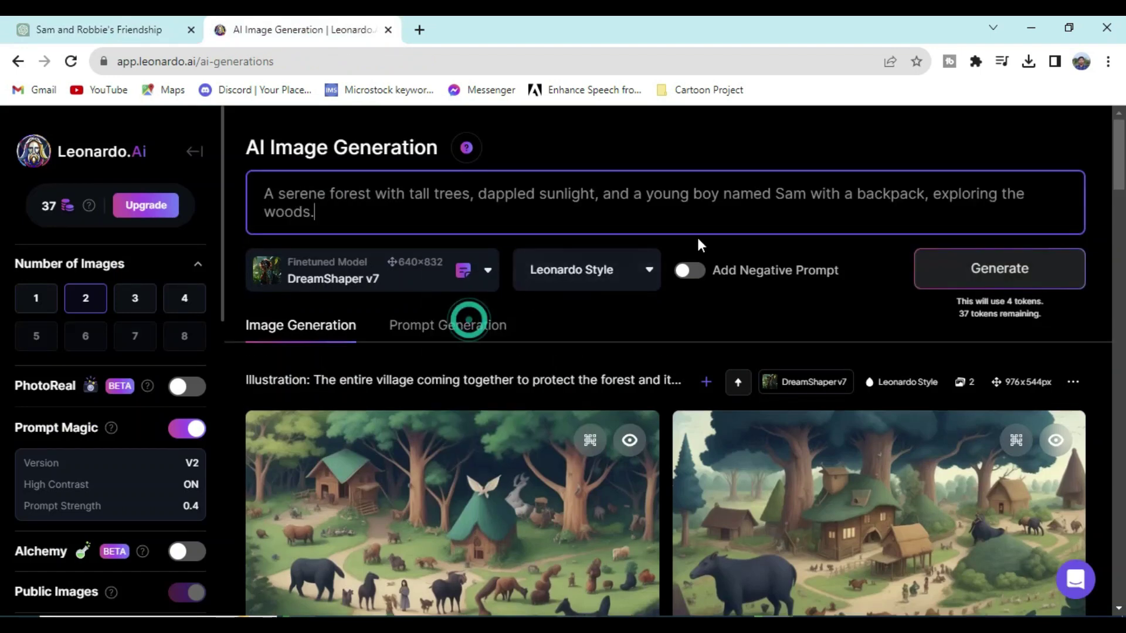
left_click(619, 270)
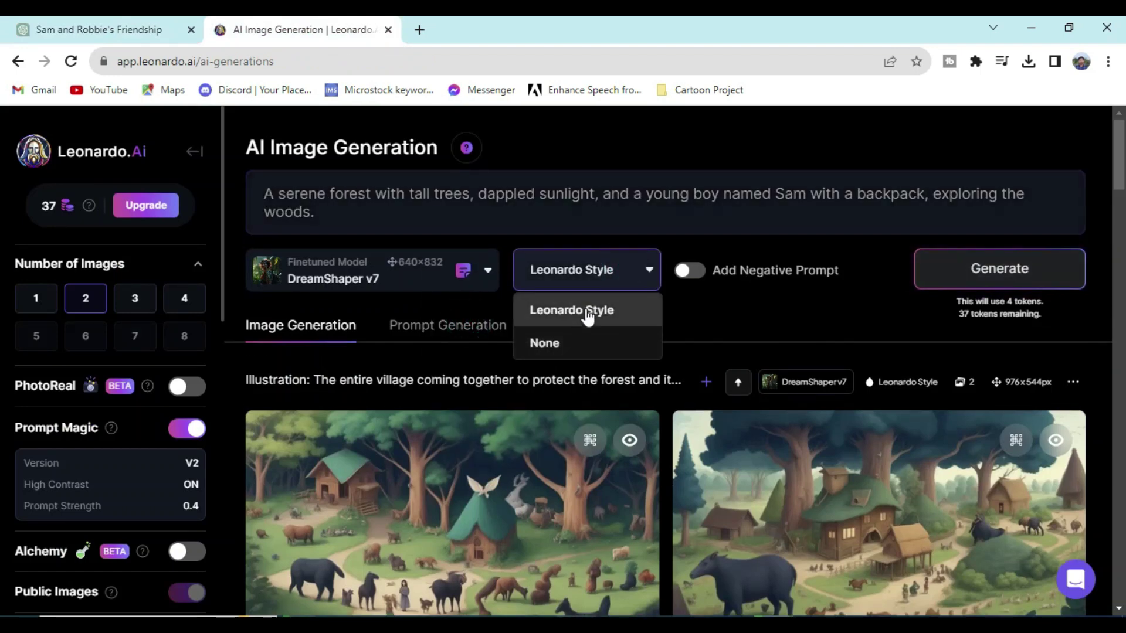
left_click(591, 316)
left_click(965, 273)
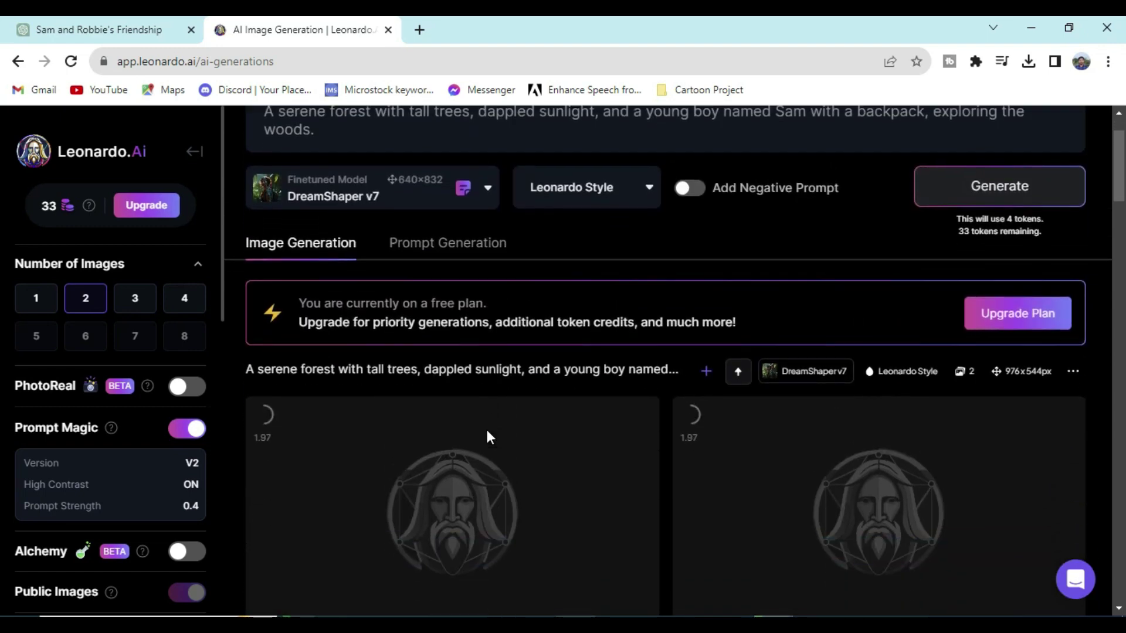
scroll(485, 426, "down", 2)
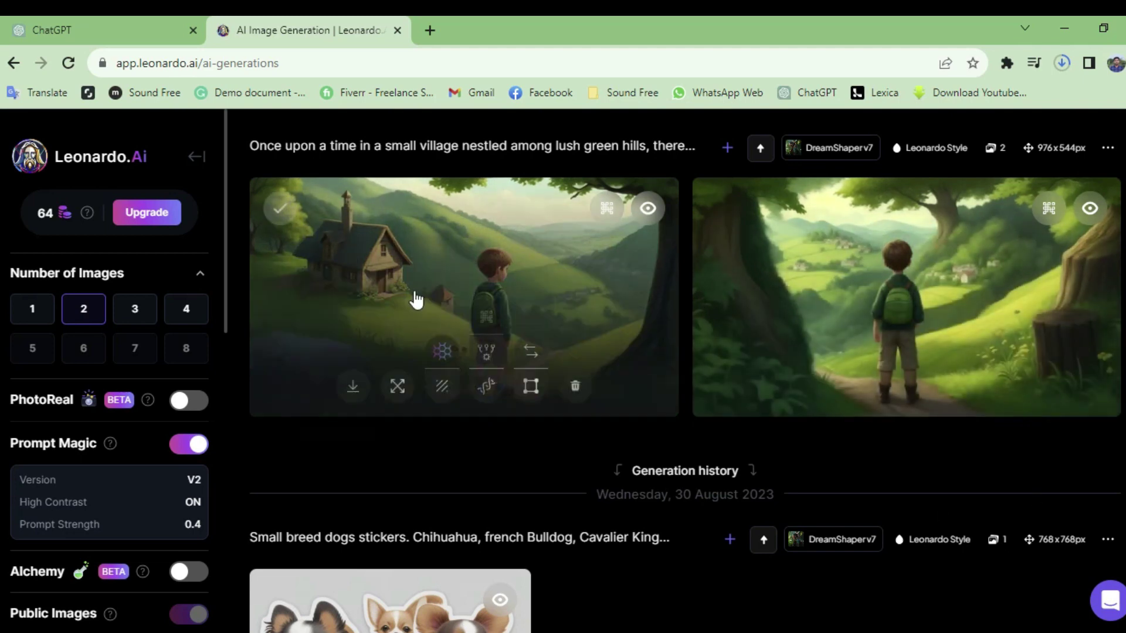
Download the first generated boy-on-the-hills image from the image viewer.
left_click(448, 251)
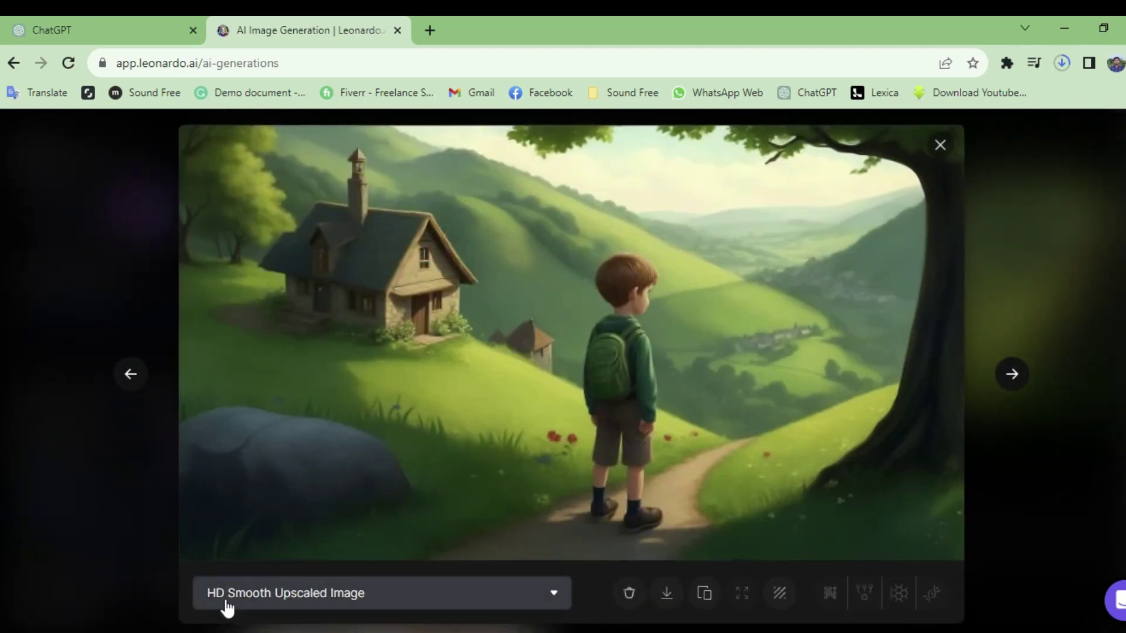
left_click(669, 597)
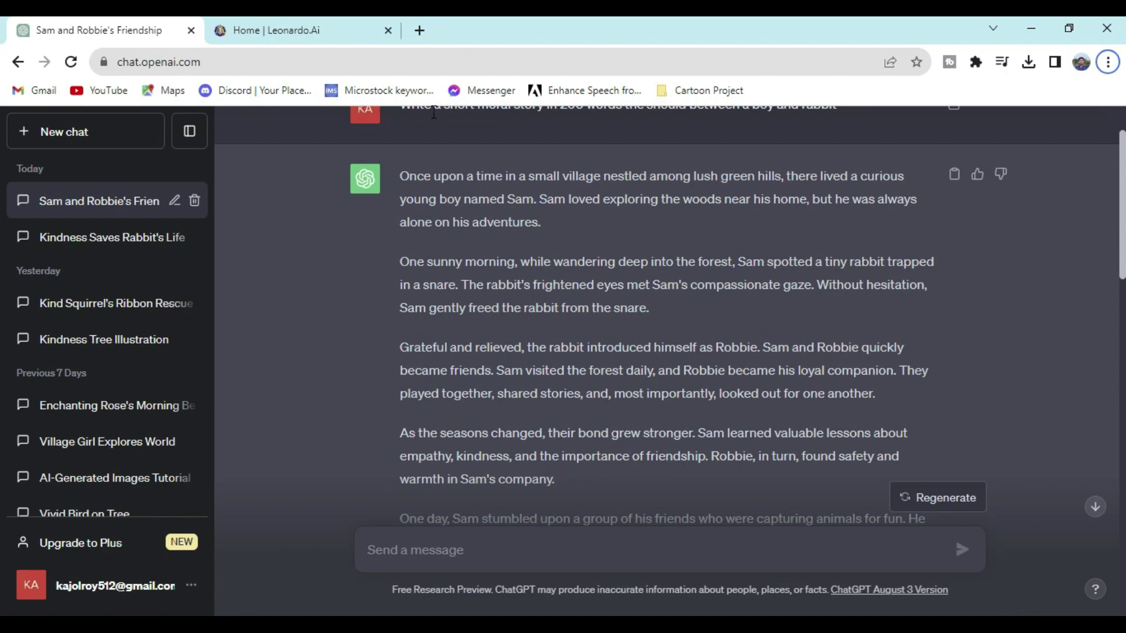
Open the ElevenLabs website in a new tab.
left_click(419, 30)
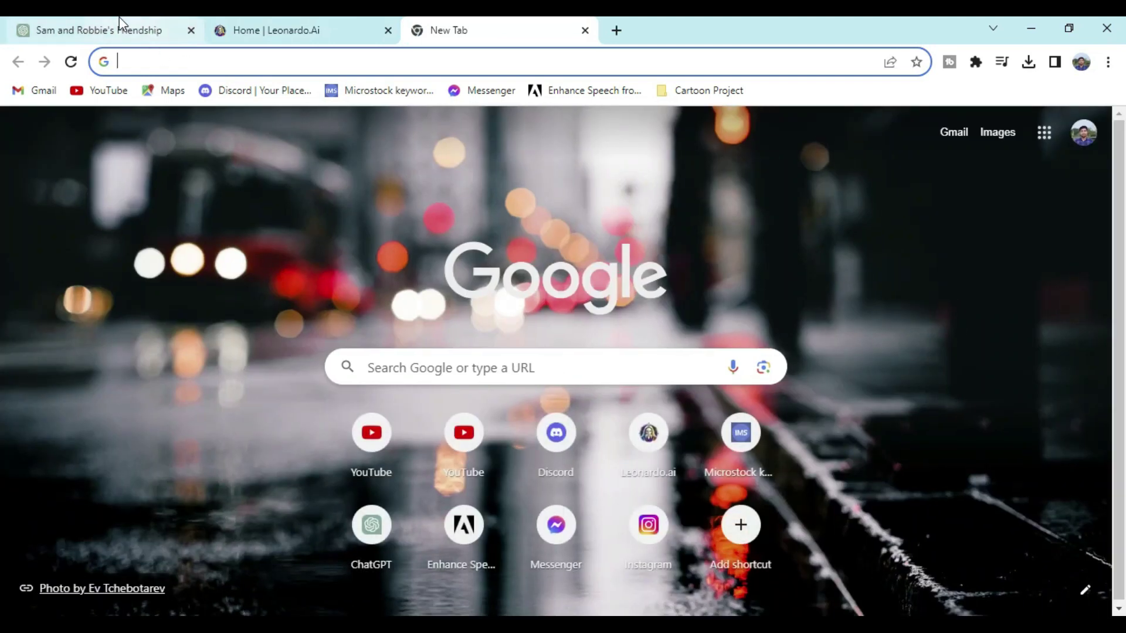
type("el")
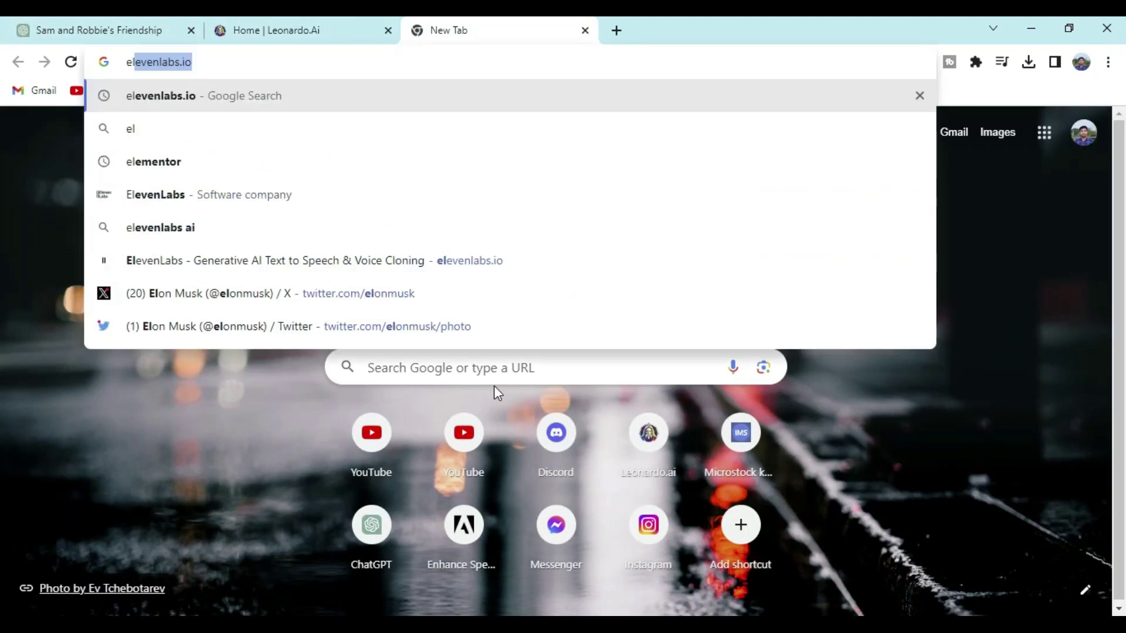
key("Return")
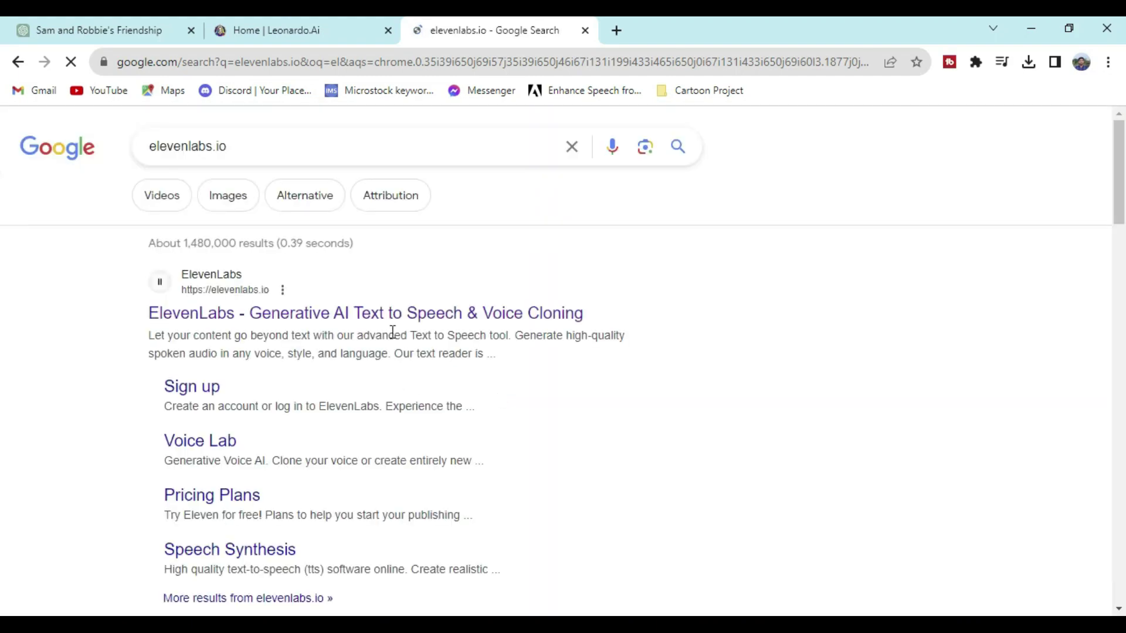
left_click(397, 314)
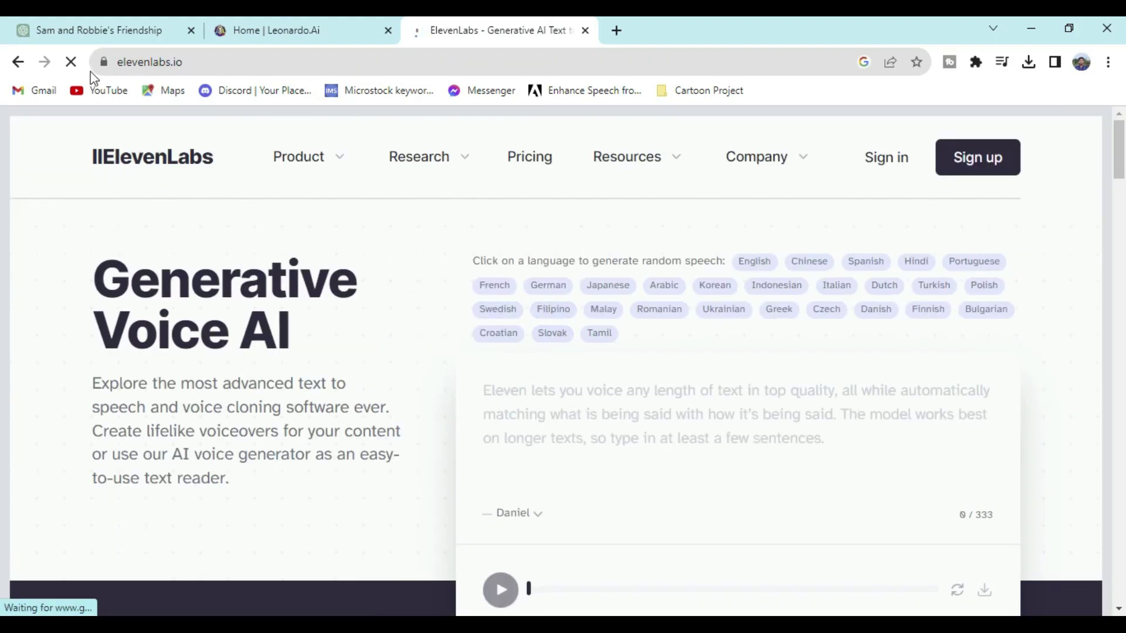
Copy the story's first paragraph from ChatGPT into ElevenLabs' text-to-speech box.
left_click_drag(65, 30, 264, 29)
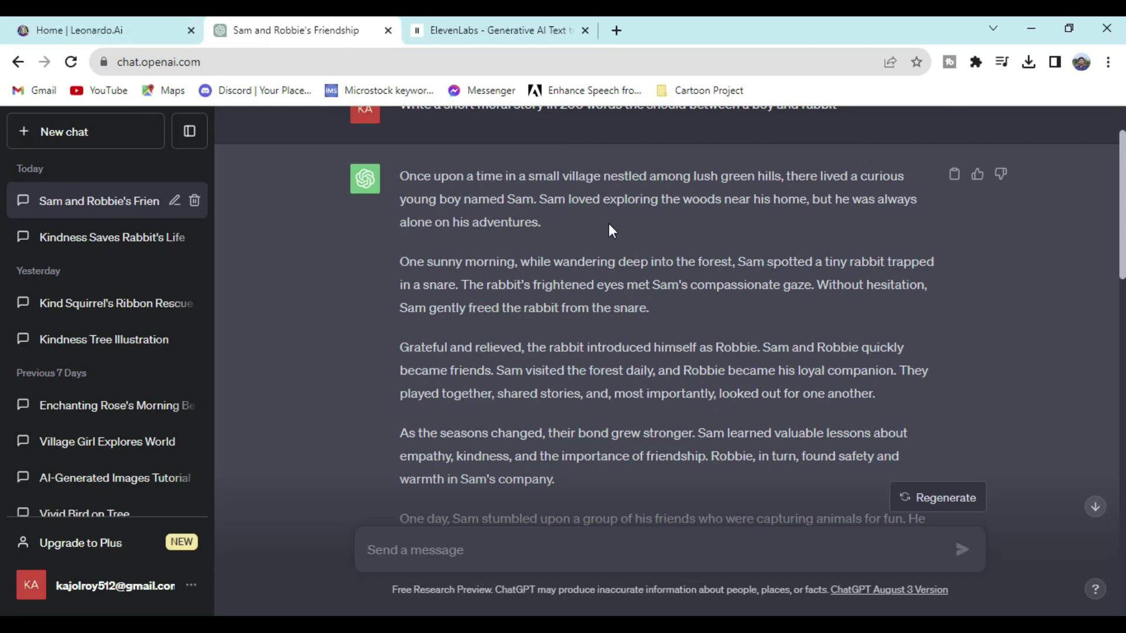
left_click_drag(551, 224, 404, 181)
key("ctrl+c")
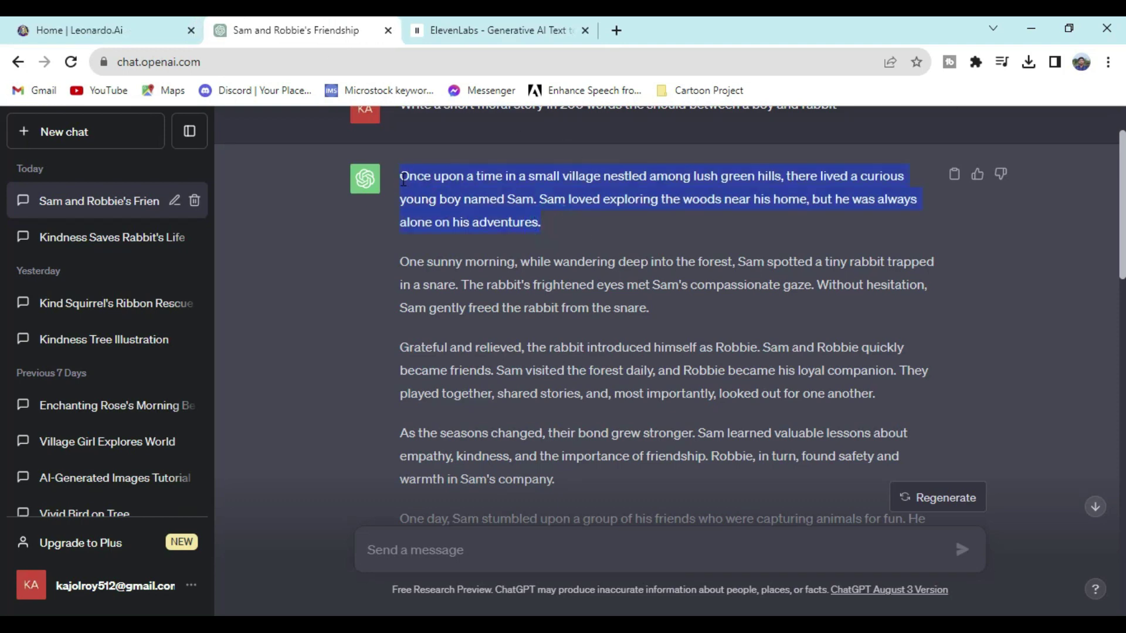
left_click(484, 24)
left_click(528, 397)
scroll(546, 404, "down", 1)
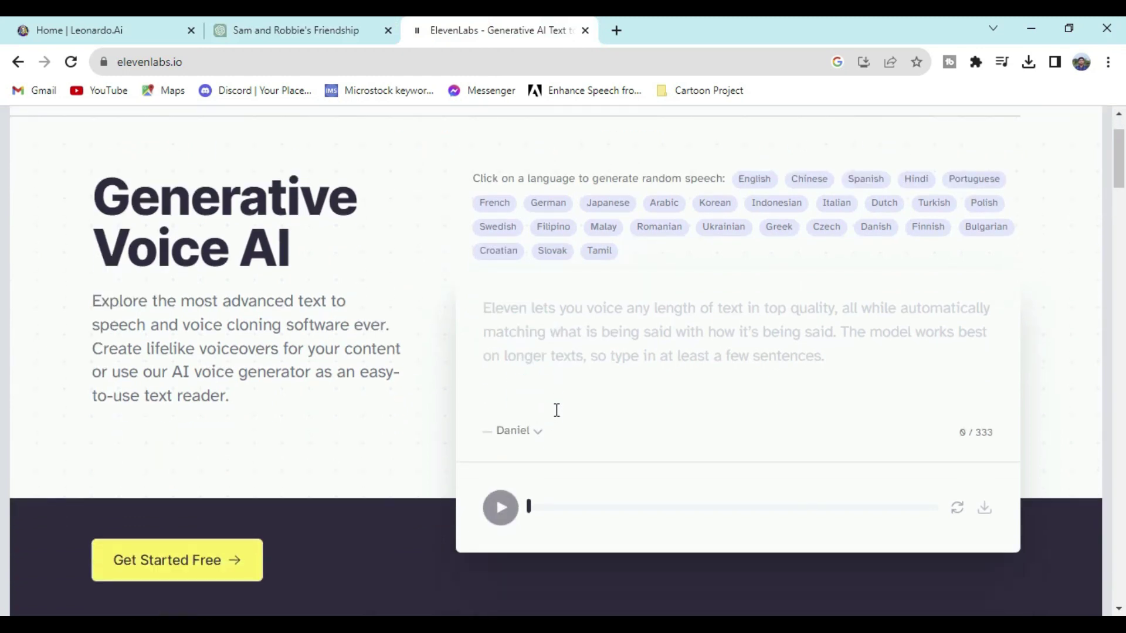
key("ctrl+v")
Narrate the paragraph with the Serena voice and download it as an mp3.
left_click(533, 433)
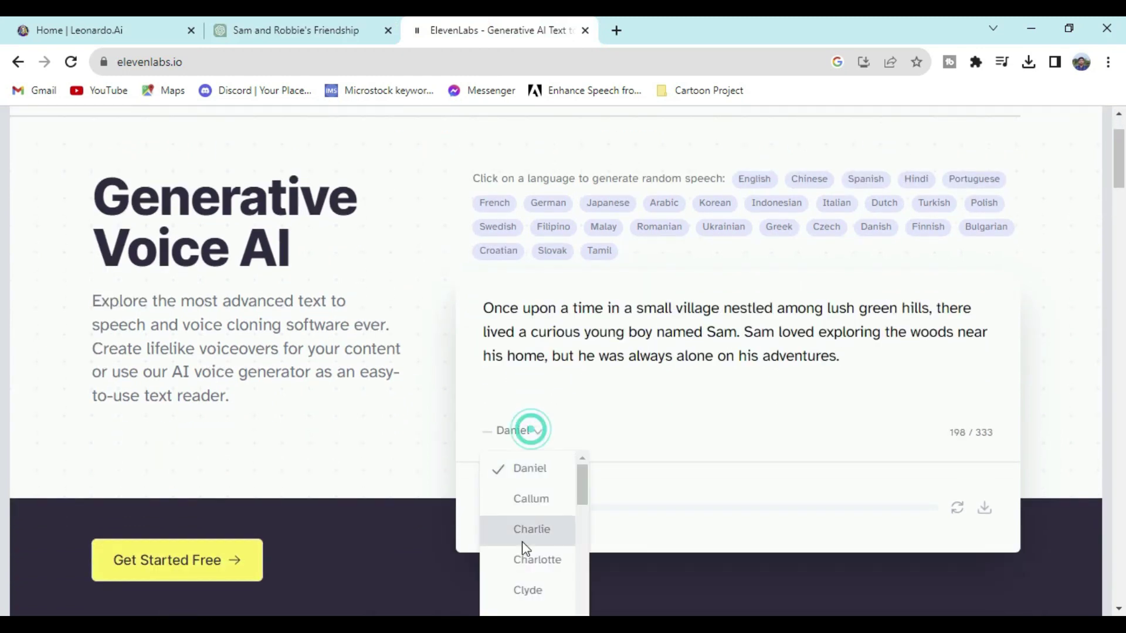
scroll(528, 551, "down", 10)
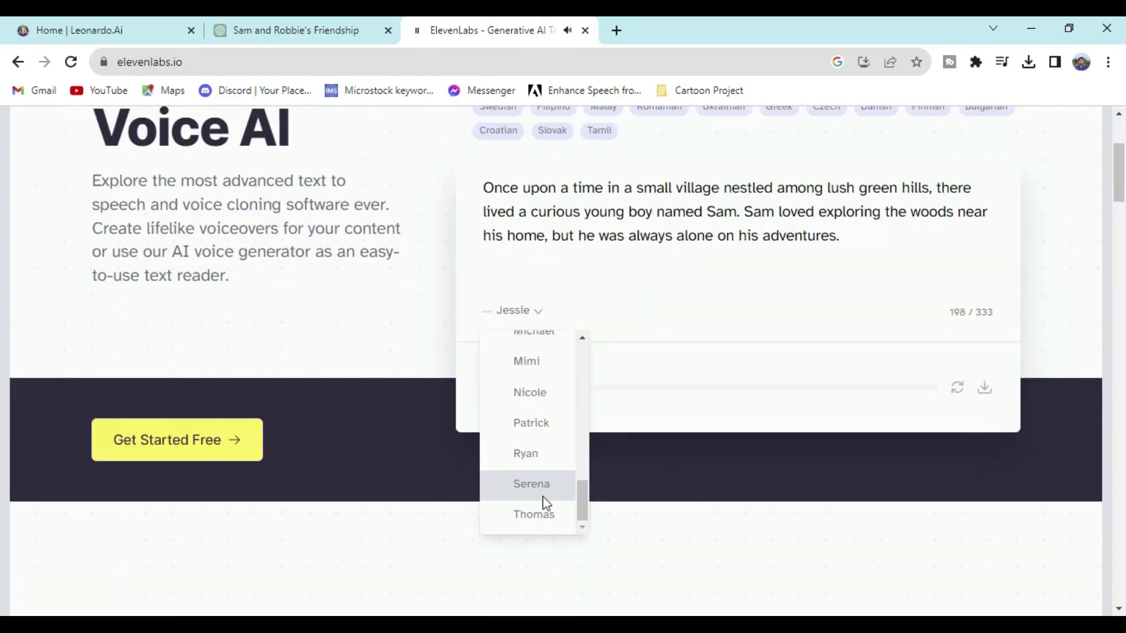
left_click(542, 493)
scroll(721, 335, "up", 1)
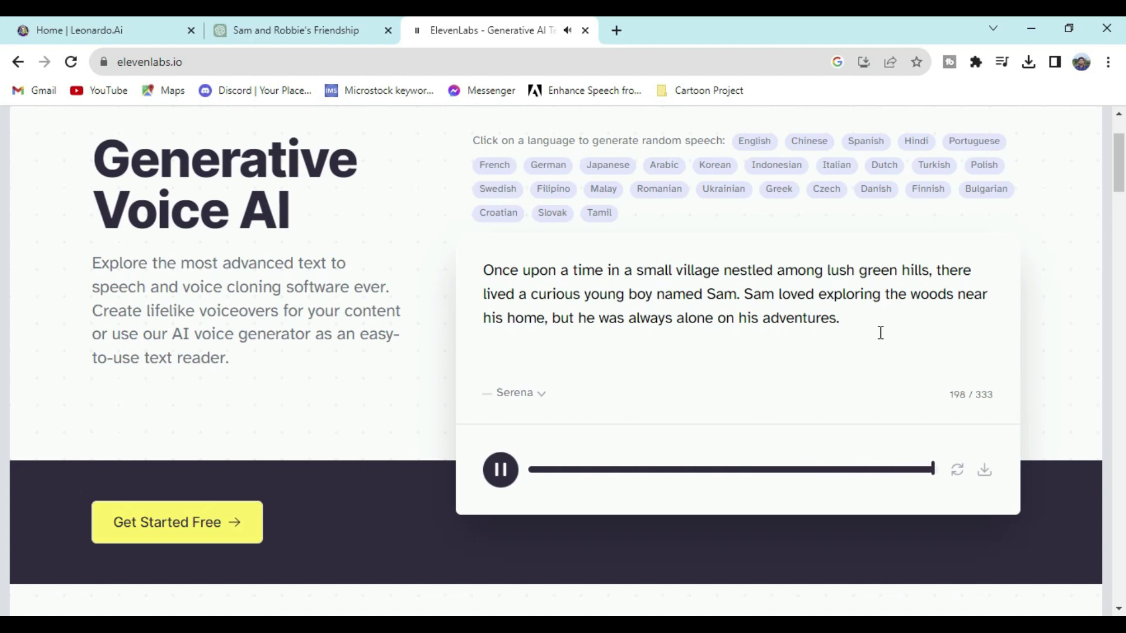
left_click(985, 473)
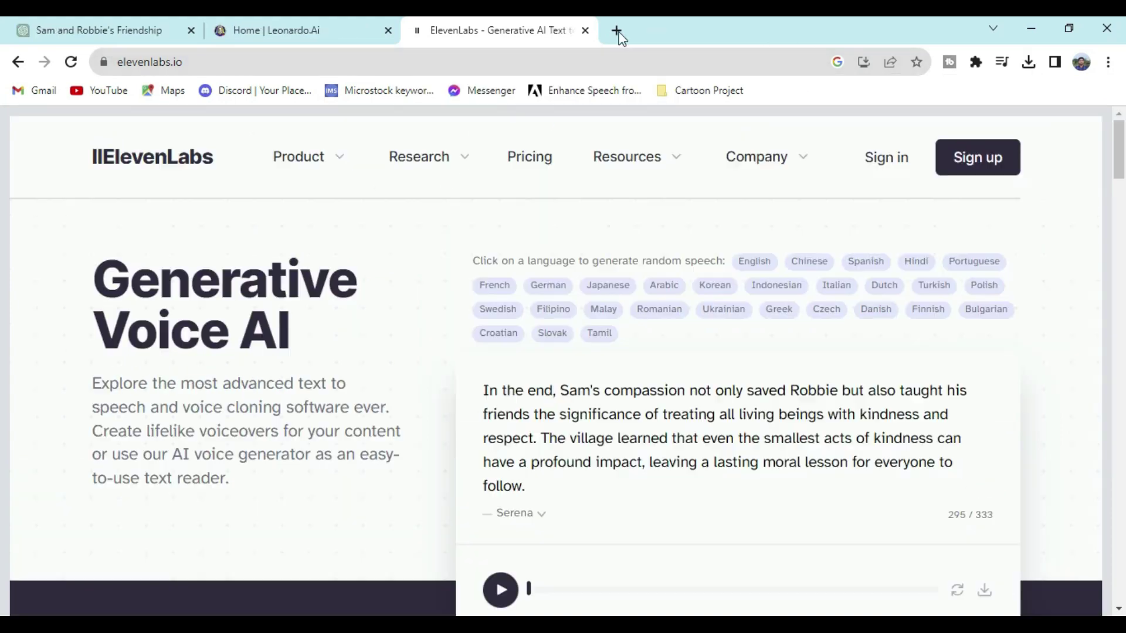
Search for Runway in a new tab, open the site and log in.
left_click(615, 30)
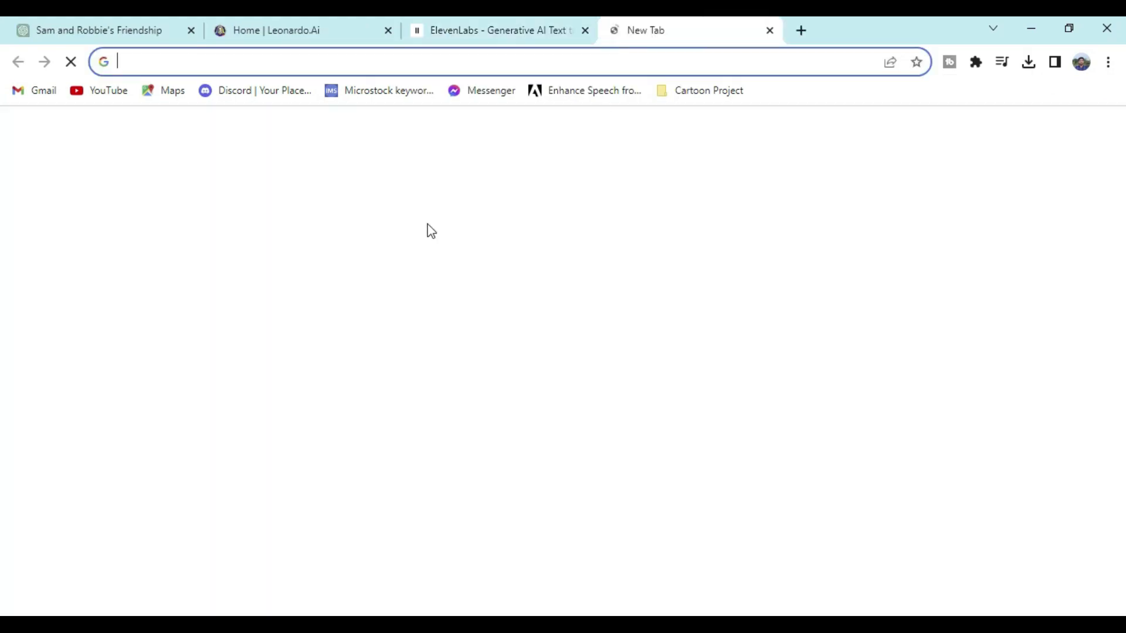
type("r")
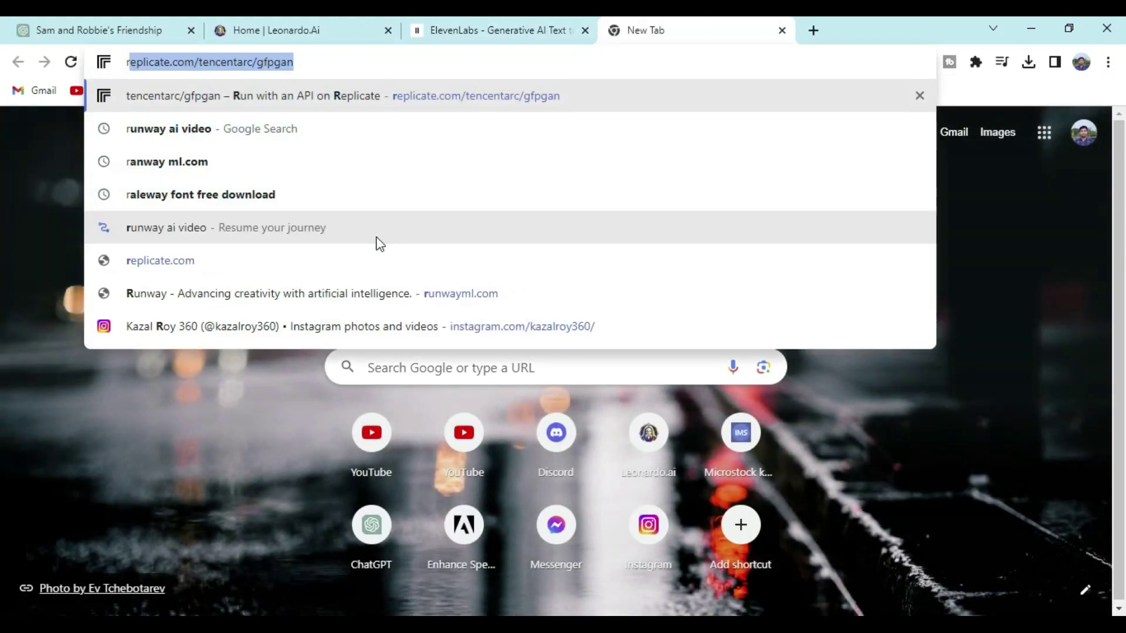
type("anway")
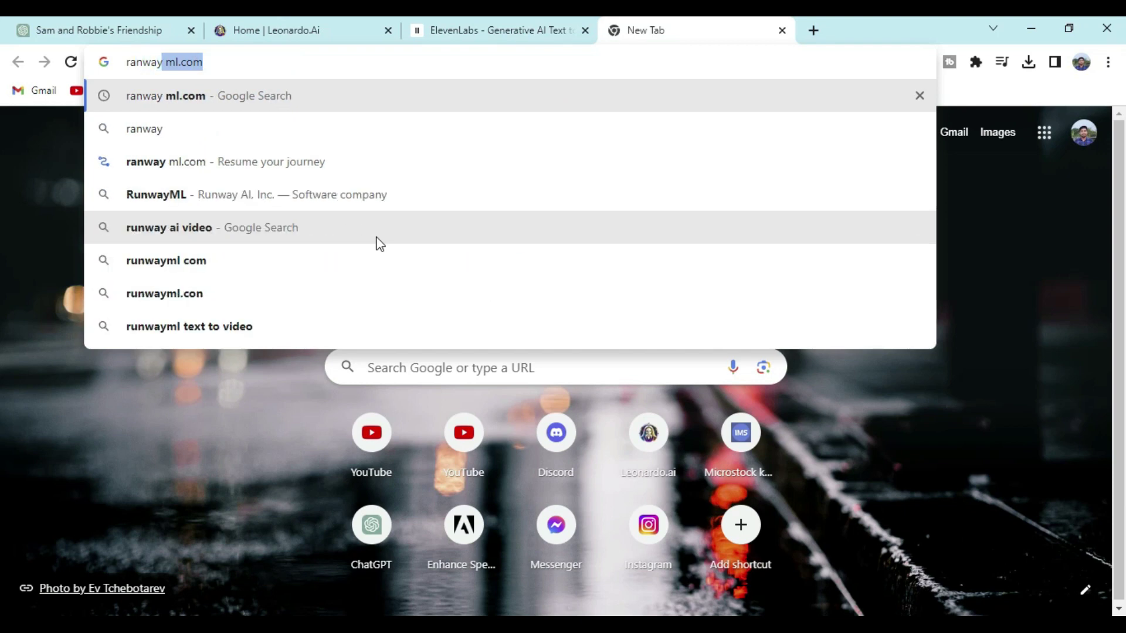
key("Return")
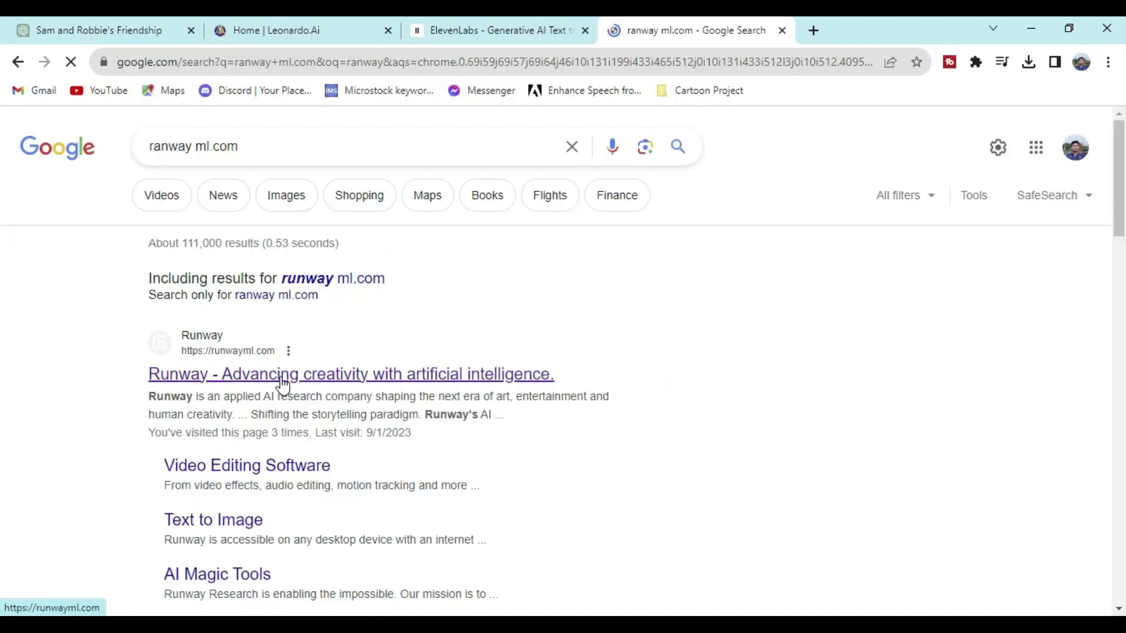
left_click(279, 375)
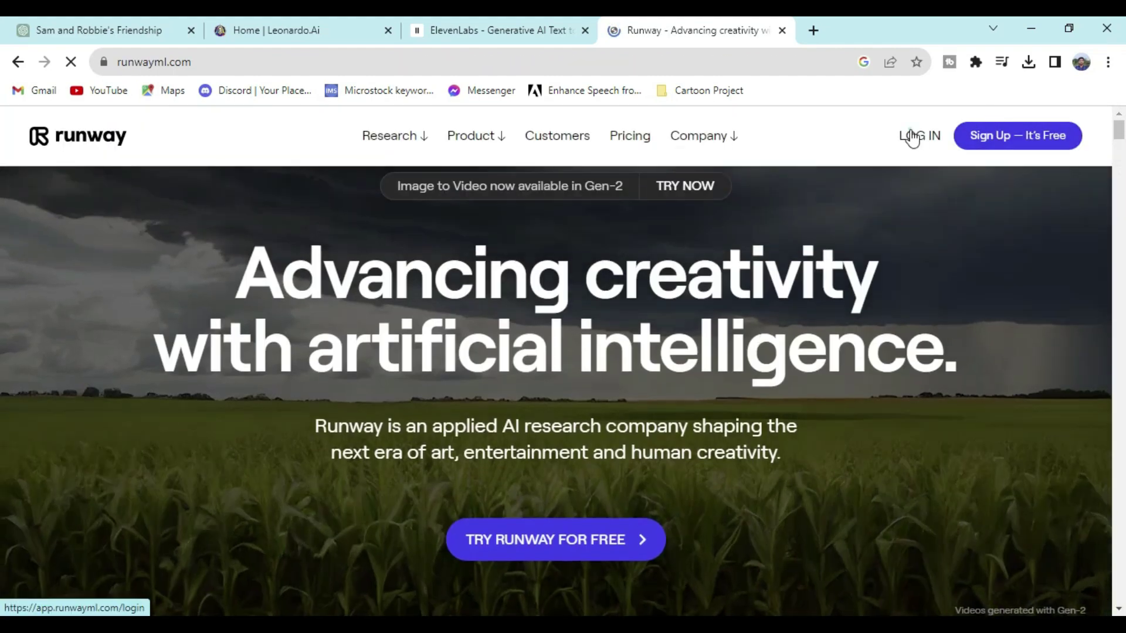
left_click(912, 137)
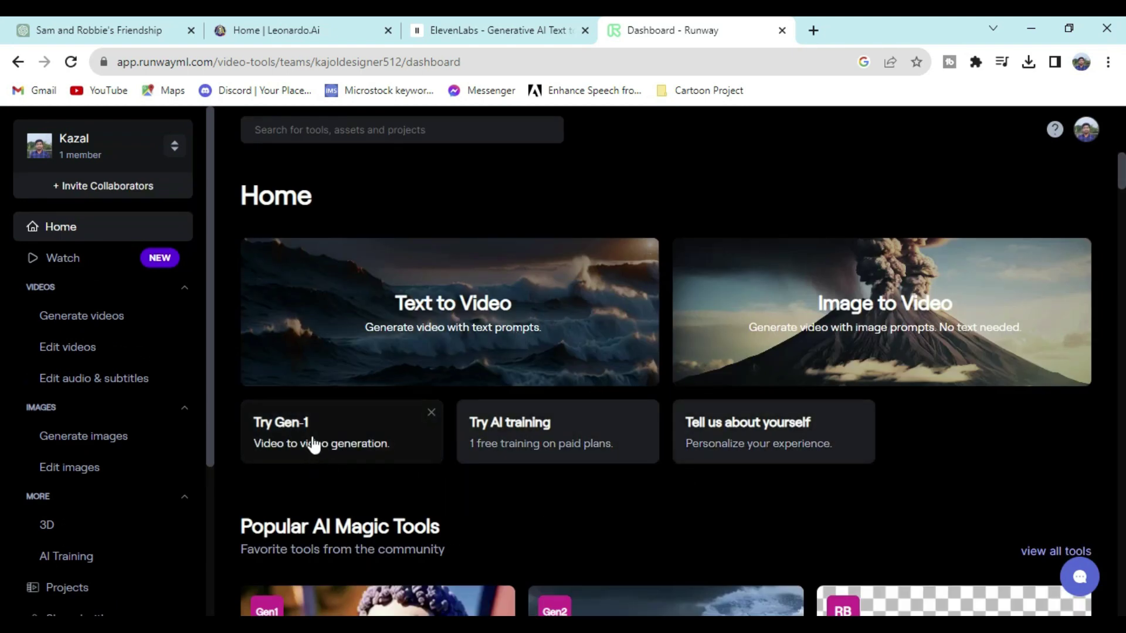
Open Gen-2 Image to Video, skipping the welcome tips and credits notice.
left_click(881, 334)
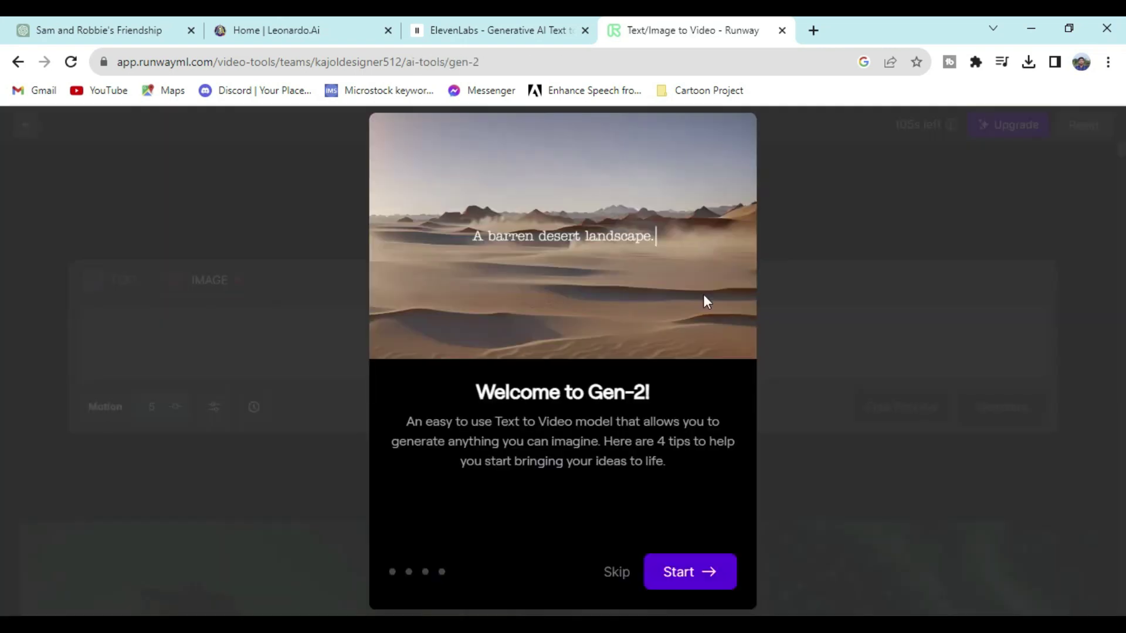
left_click(671, 573)
left_click(669, 572)
left_click(669, 572)
left_click(670, 572)
left_click(668, 572)
left_click(599, 576)
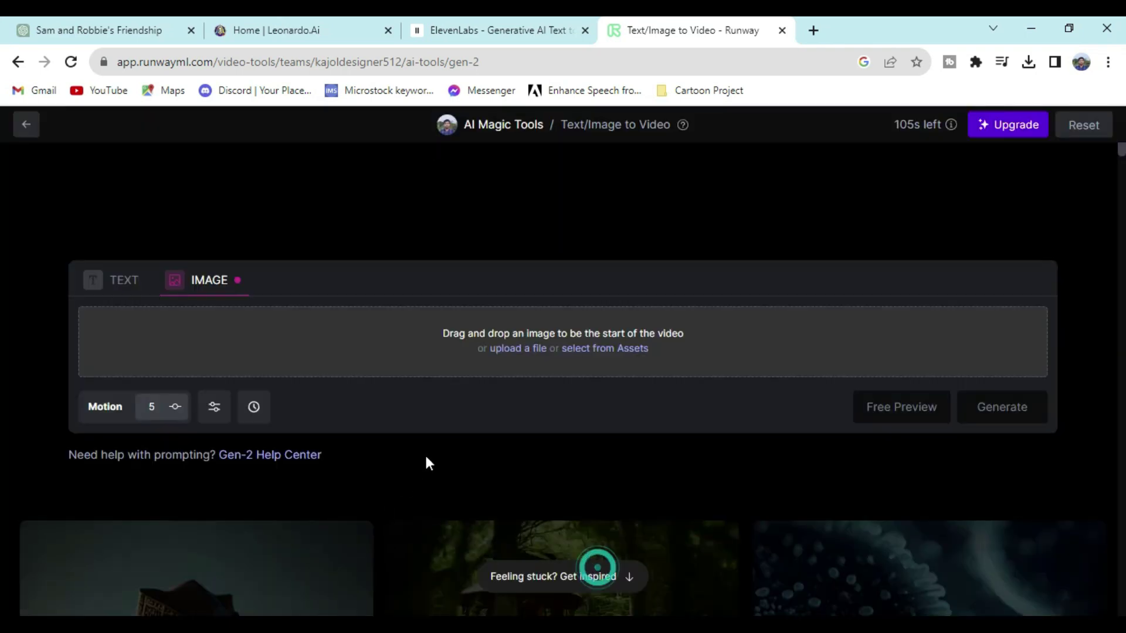
scroll(532, 420, "down", 7)
scroll(751, 231, "up", 7)
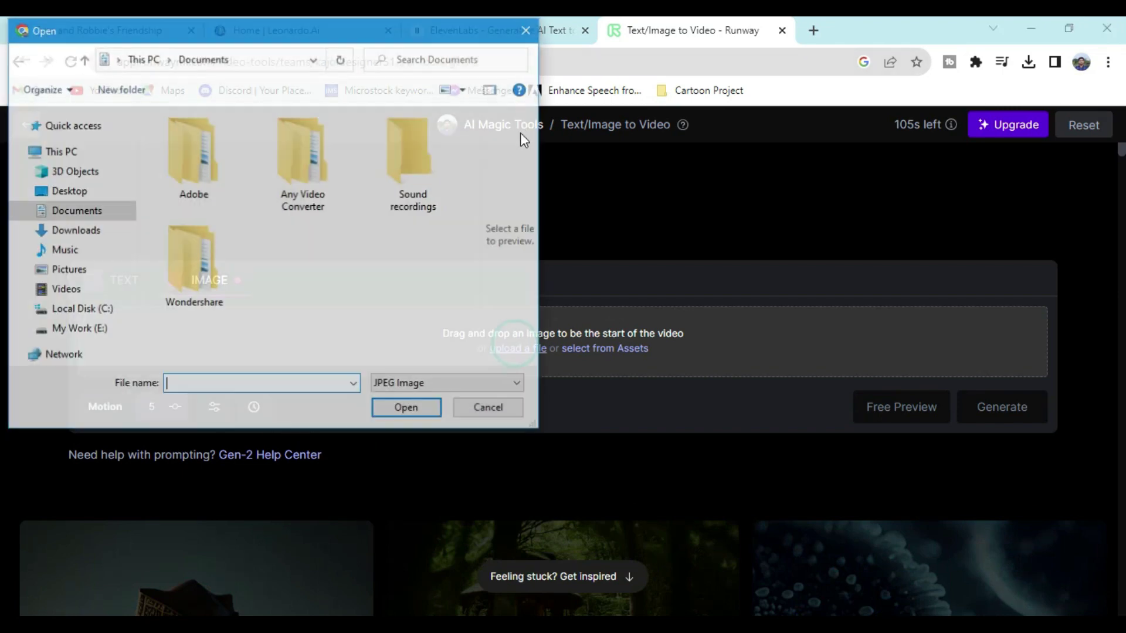
Upload AA1.jpg from Downloads as the video's starting image.
left_click(59, 231)
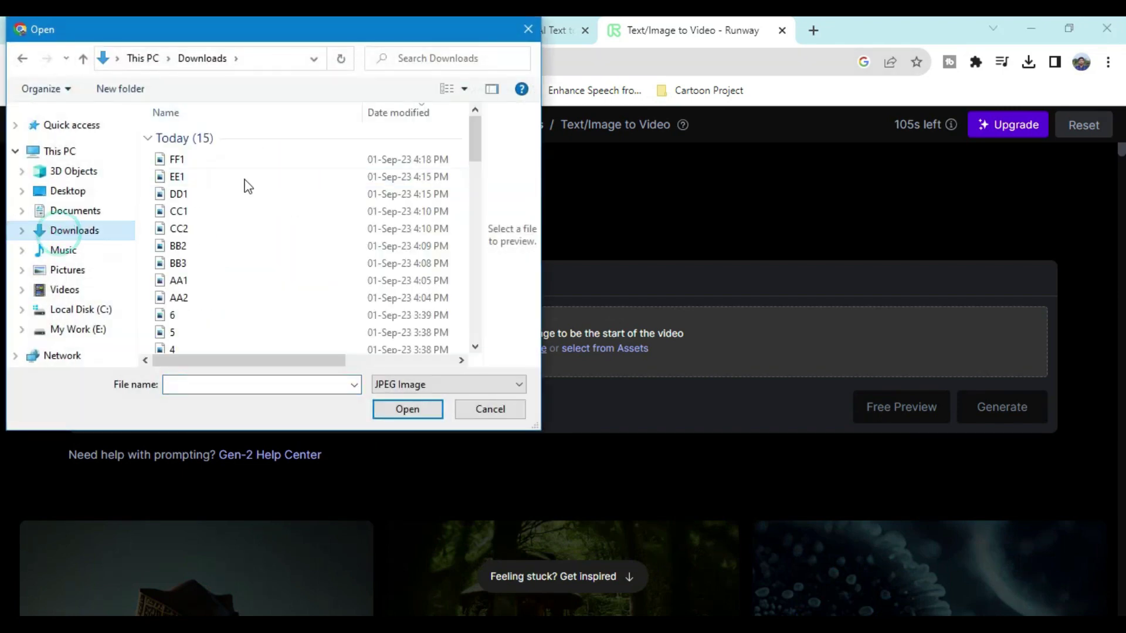
scroll(205, 278, "down", 2)
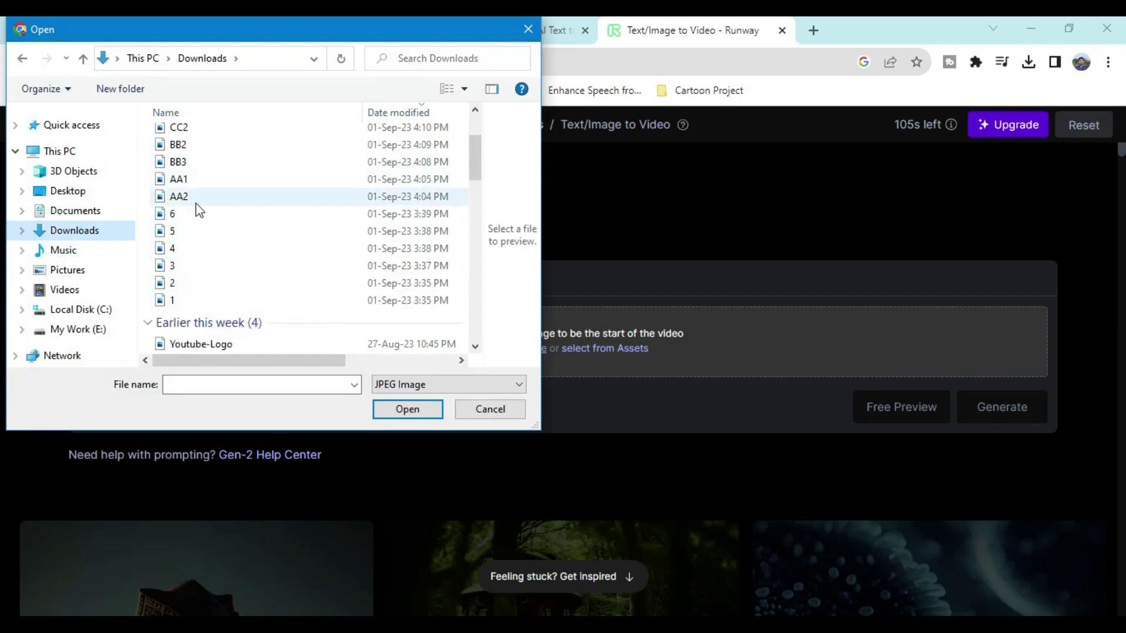
left_click(173, 179)
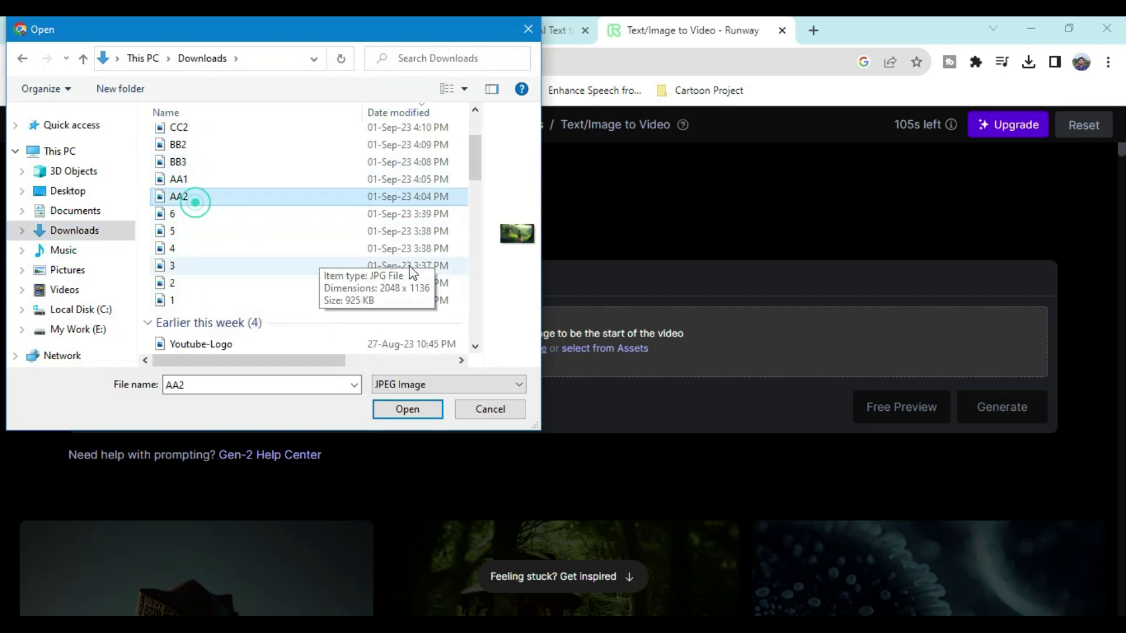
left_click(411, 404)
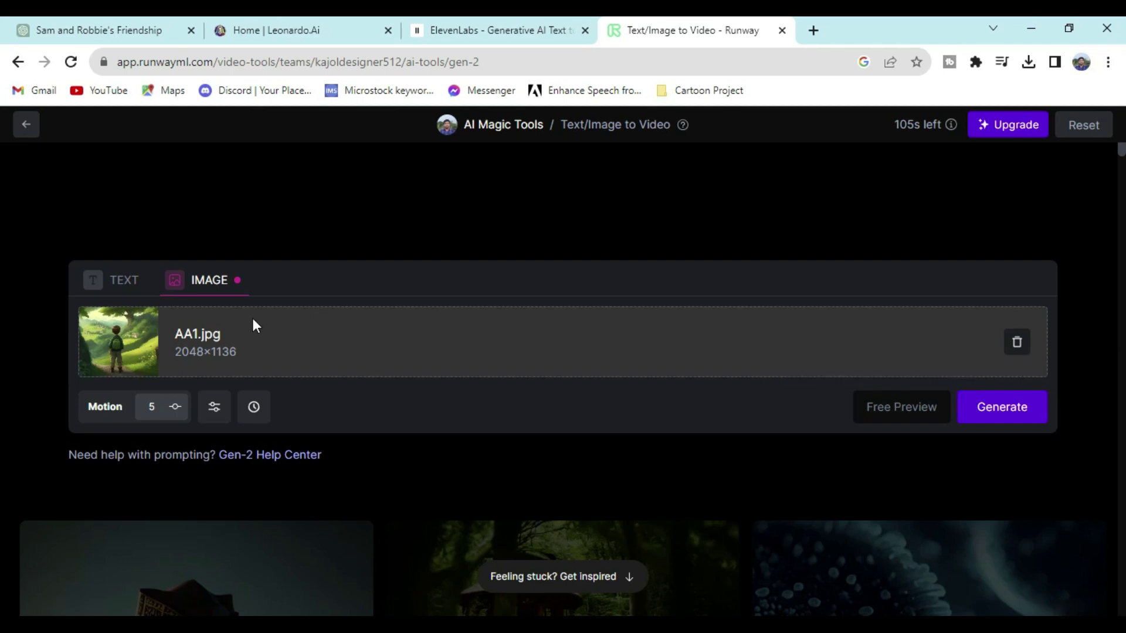
Generate a 4-second Gen-2 video from AA1, preview it and download it.
left_click(1021, 415)
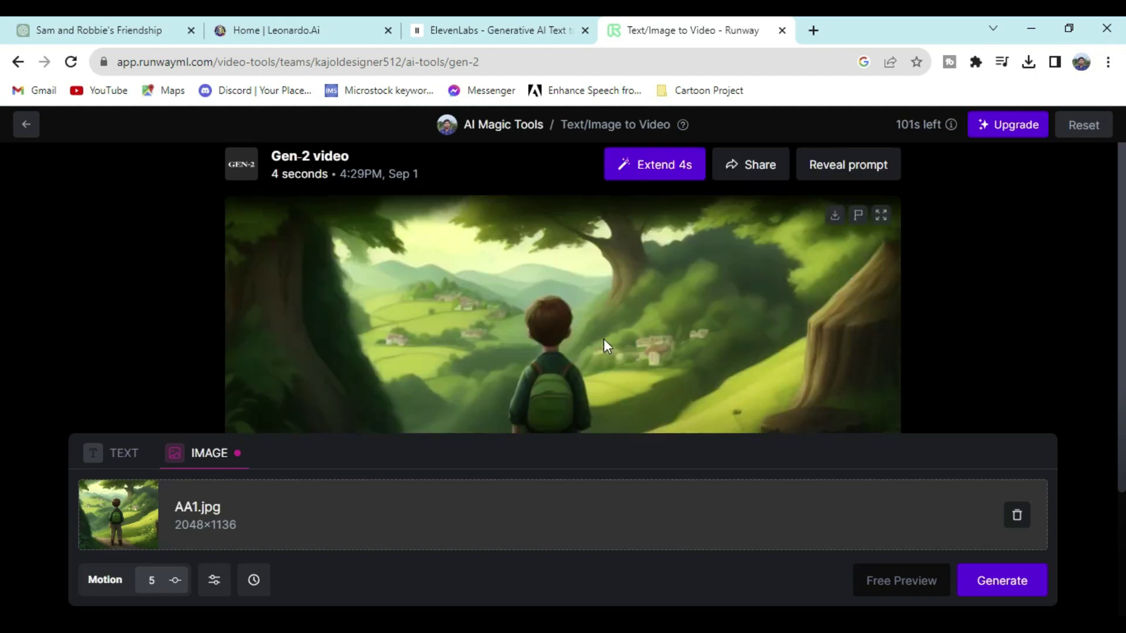
scroll(624, 290, "down", 3)
left_click(244, 377)
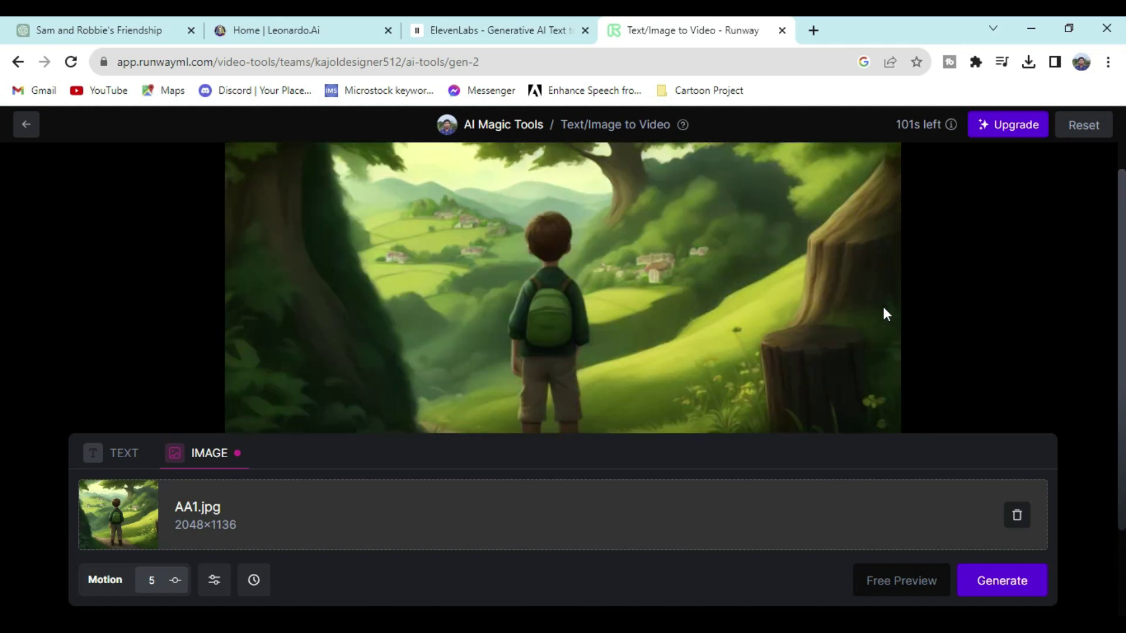
scroll(883, 307, "down", 1)
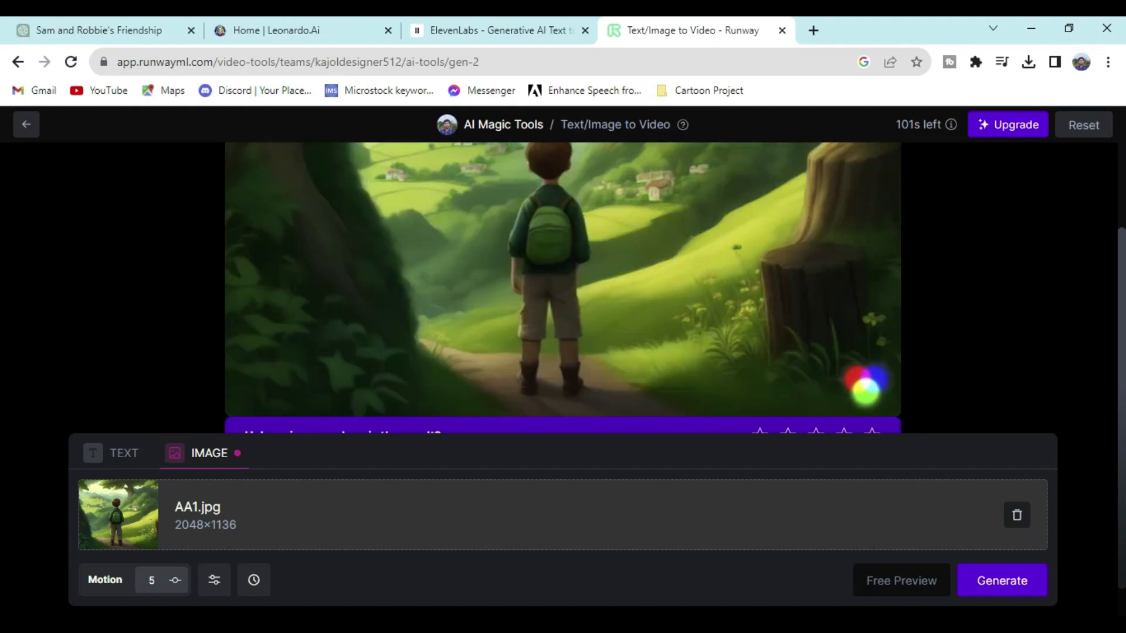
scroll(720, 390, "down", 1)
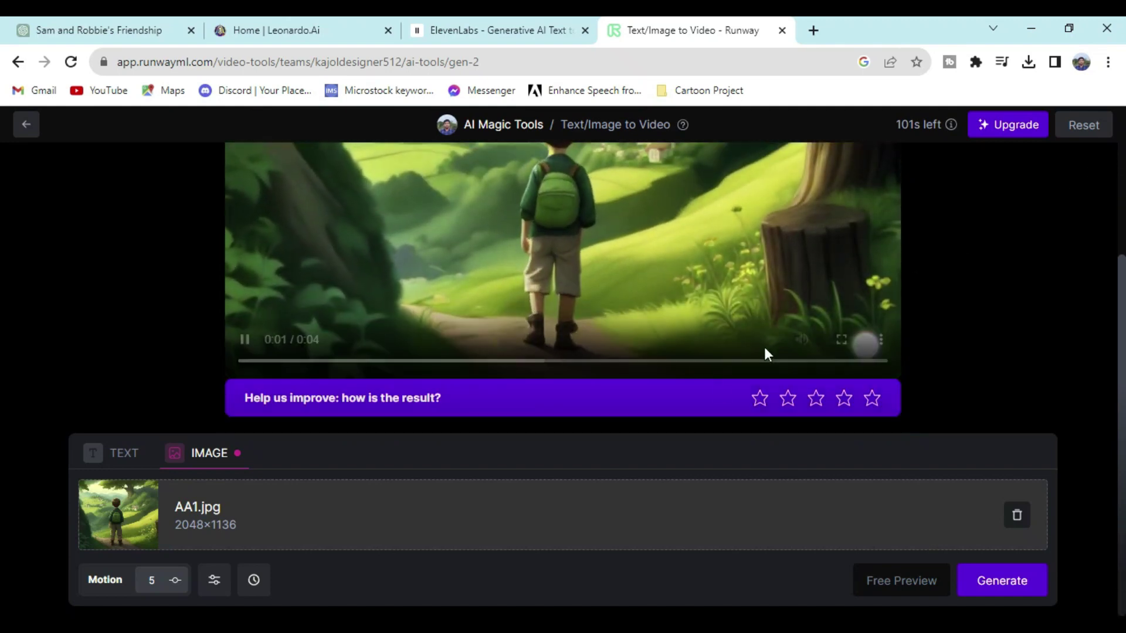
scroll(835, 293, "up", 1)
scroll(835, 290, "up", 3)
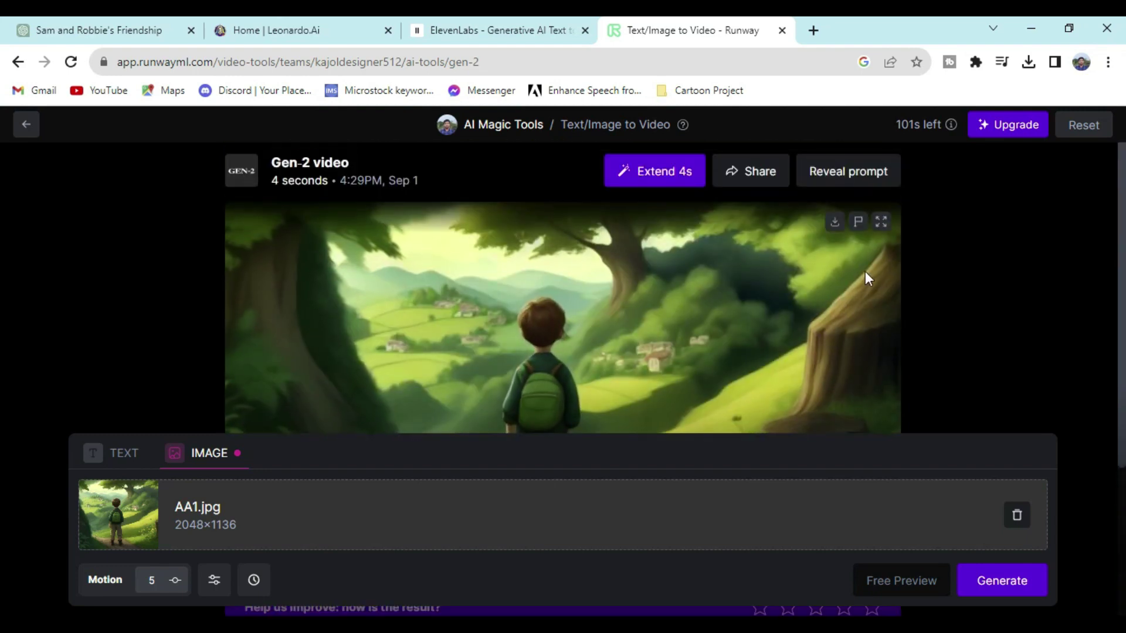
left_click(835, 227)
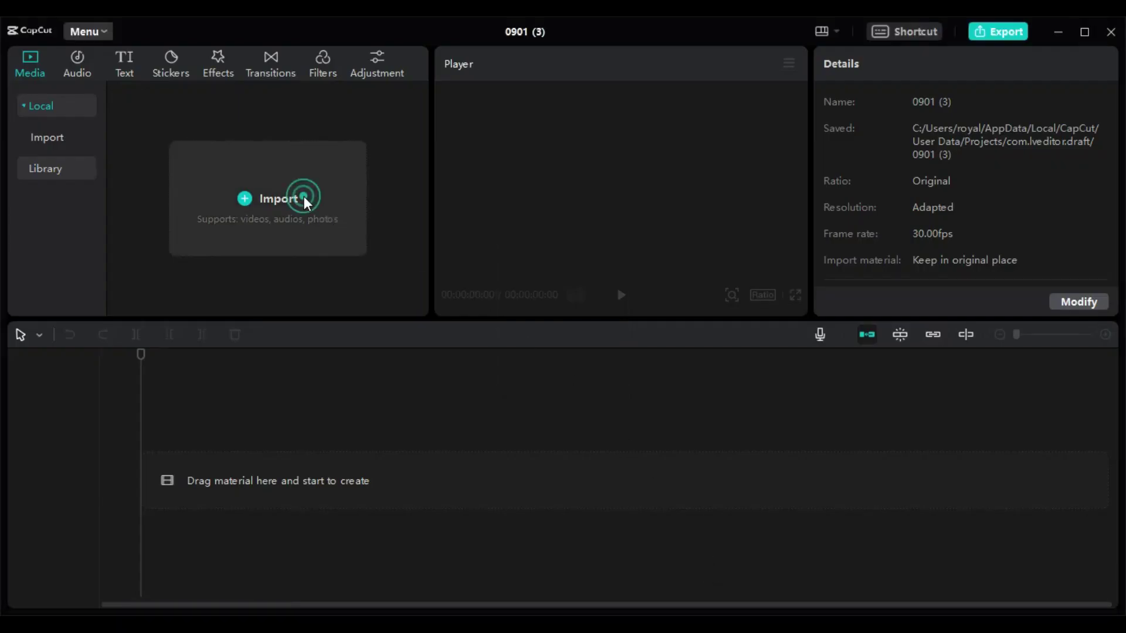
Import the Runway scene clips AA1jpg.mp4 through FF1jpg.mp4 and the mp3 narration files from Downloads.
left_click(304, 199)
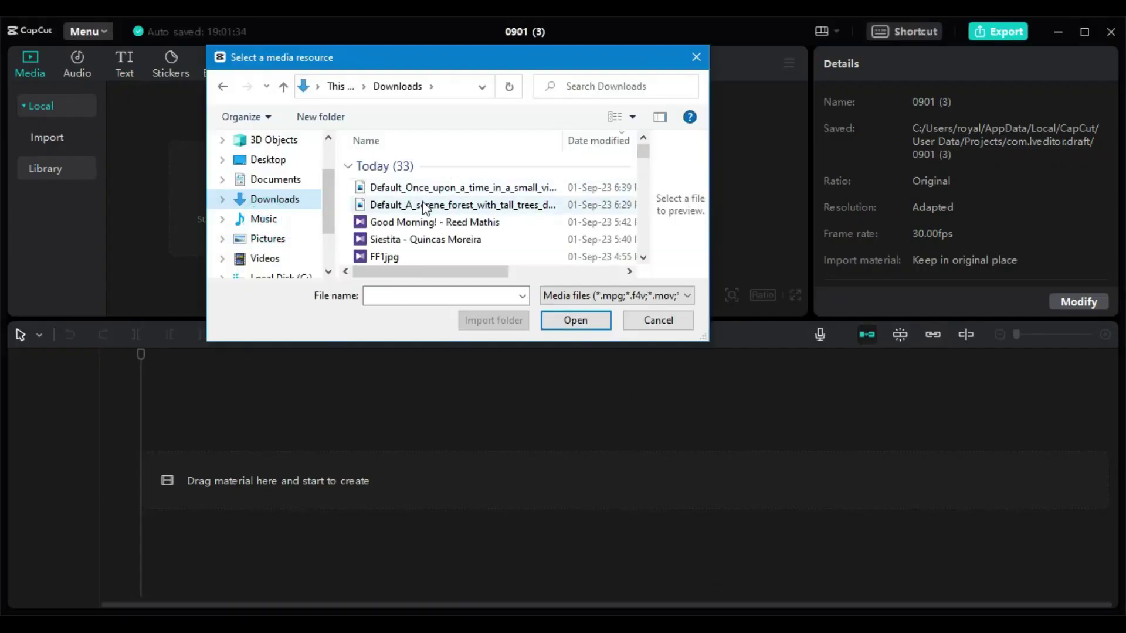
left_click(428, 336)
left_click(347, 191)
left_click_drag(344, 221, 352, 256)
left_click(352, 254)
scroll(460, 267, "down", 2)
left_click_drag(385, 177, 387, 275)
scroll(437, 254, "down", 3)
scroll(437, 253, "down", 2)
left_click_drag(375, 191, 378, 286)
left_click(569, 360)
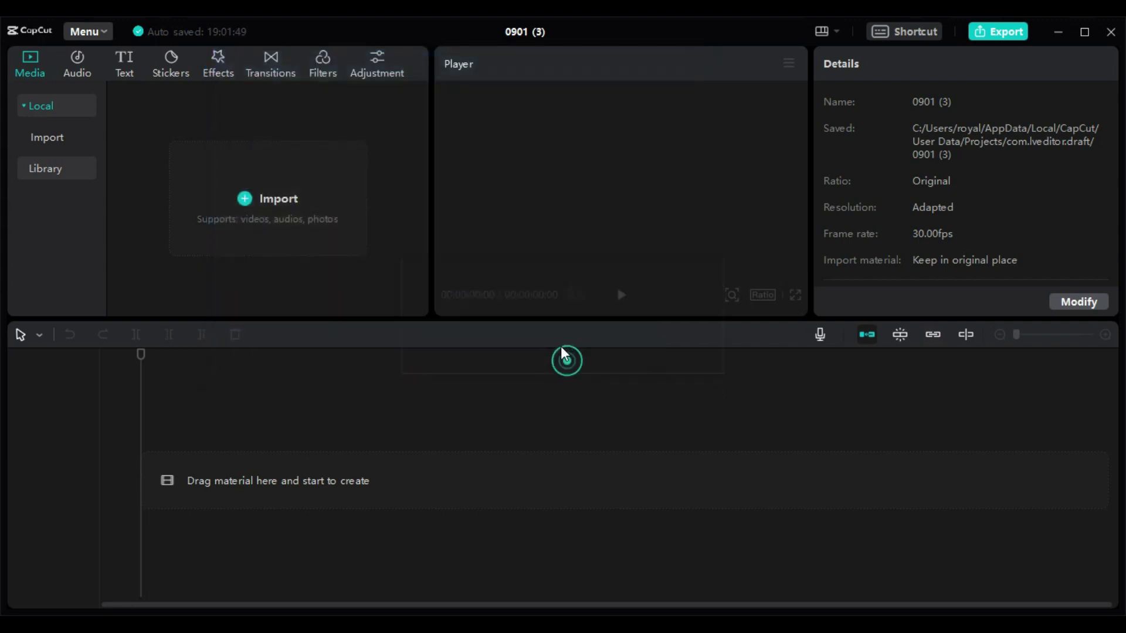
scroll(340, 258, "up", 5)
Place the AA1 and AA2 clips over 01.mp3 and trim the last AA2 clip to the narration's end.
scroll(279, 235, "down", 2)
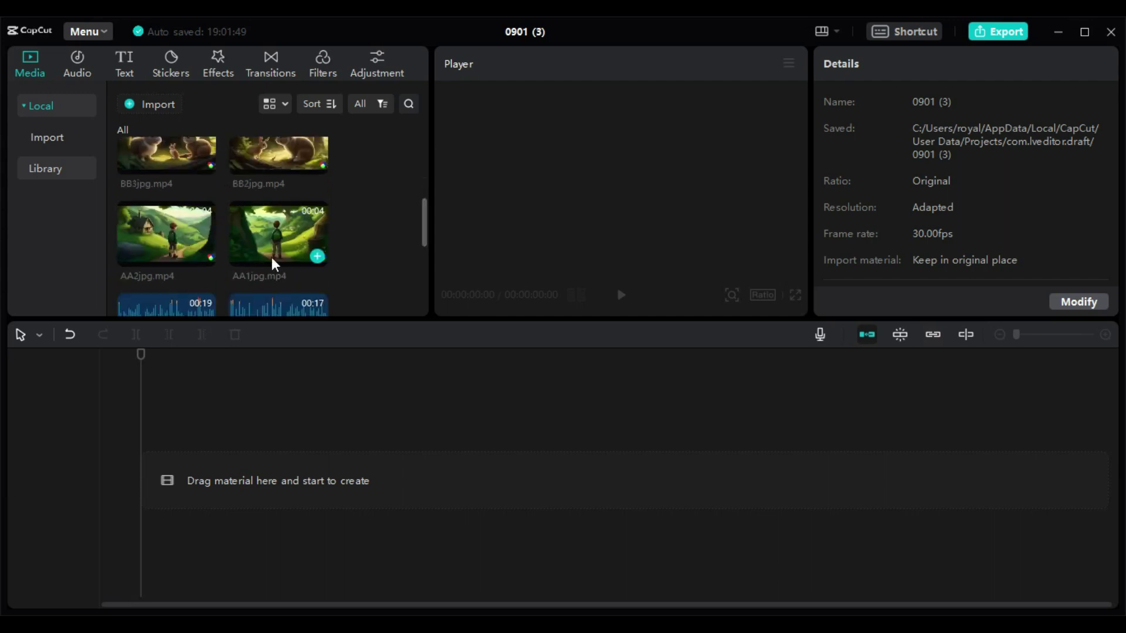
left_click_drag(276, 247, 169, 504)
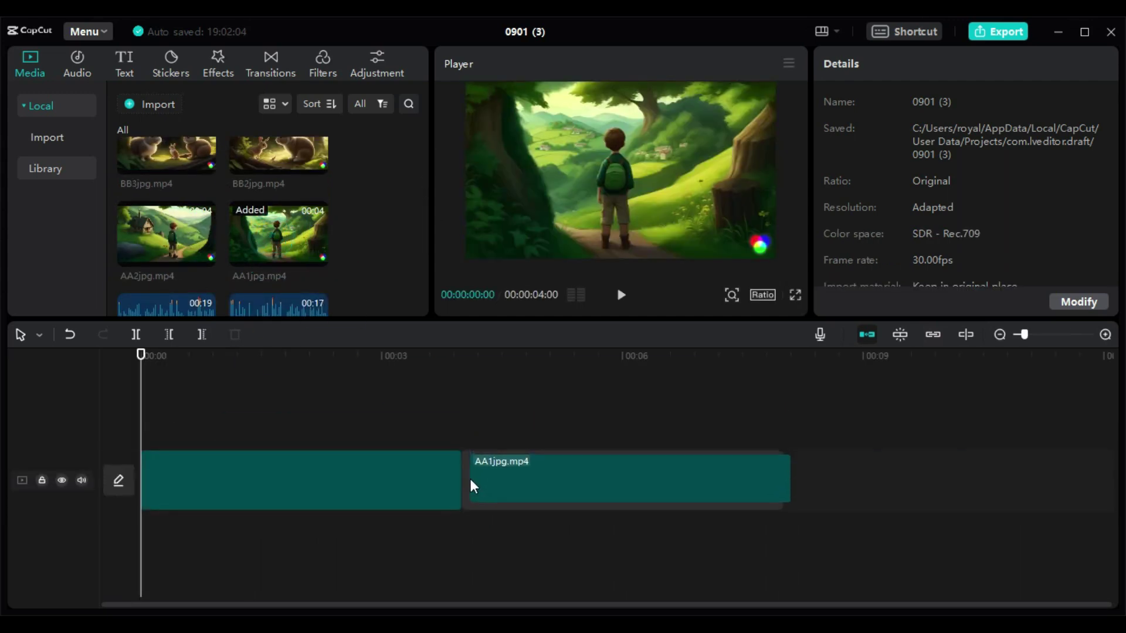
left_click_drag(166, 234, 780, 516)
left_click_drag(205, 256, 848, 495)
scroll(275, 202, "up", 3)
scroll(275, 203, "down", 5)
left_click_drag(267, 303, 171, 553)
left_click_drag(409, 536, 382, 536)
left_click_drag(748, 485, 648, 495)
Play back the timeline to review the AA scenes against the 01.mp3 narration.
key("space")
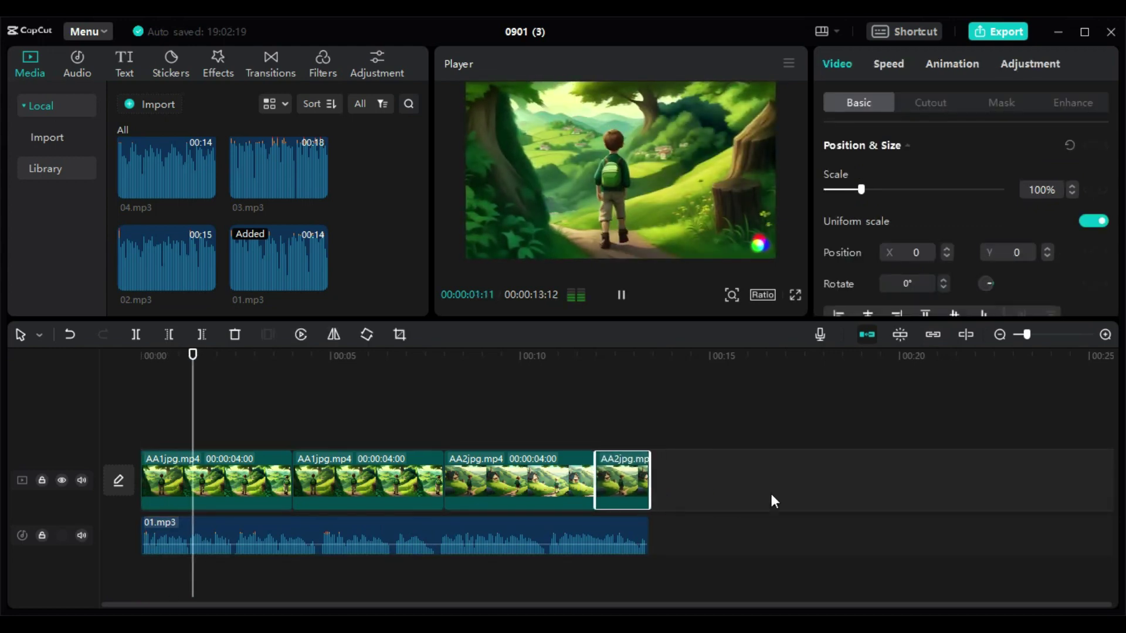
key("space")
scroll(305, 220, "up", 5)
scroll(304, 220, "down", 6)
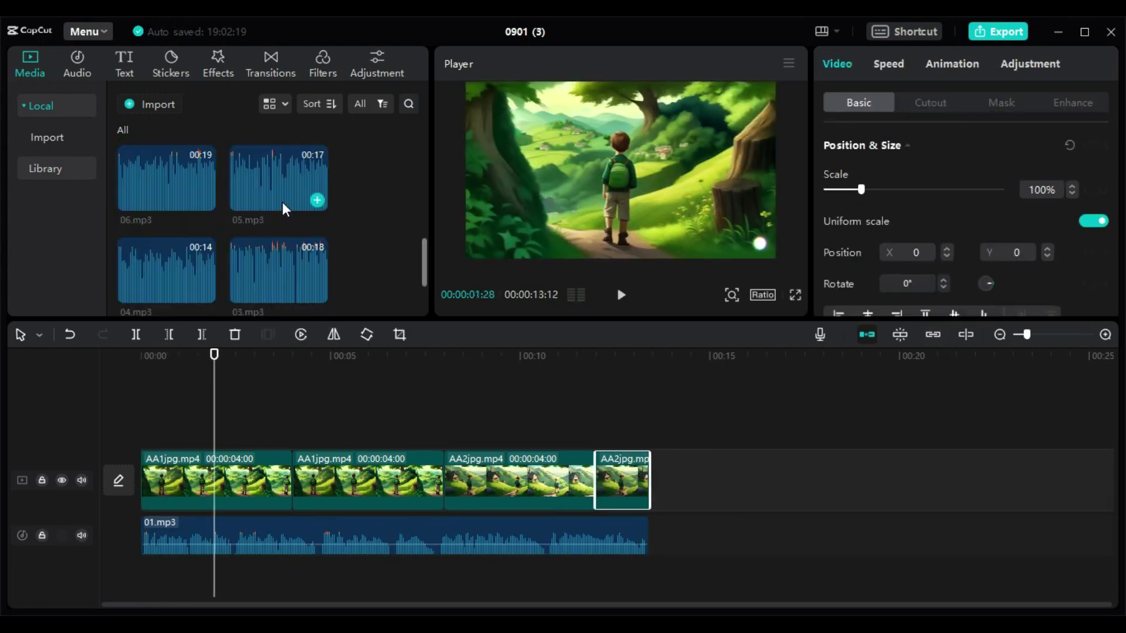
scroll(282, 209, "up", 3)
Add two BB2jpg.mp4 clips and BB3jpg.mp4, with 02.mp3 right after 01.mp3 on the same audio track.
left_click_drag(275, 157, 680, 486)
left_click_drag(275, 155, 818, 476)
left_click_drag(170, 156, 985, 492)
scroll(244, 259, "down", 5)
left_click_drag(167, 264, 666, 533)
left_click_drag(815, 529, 781, 513)
scroll(781, 514, "down", 3)
scroll(283, 252, "up", 5)
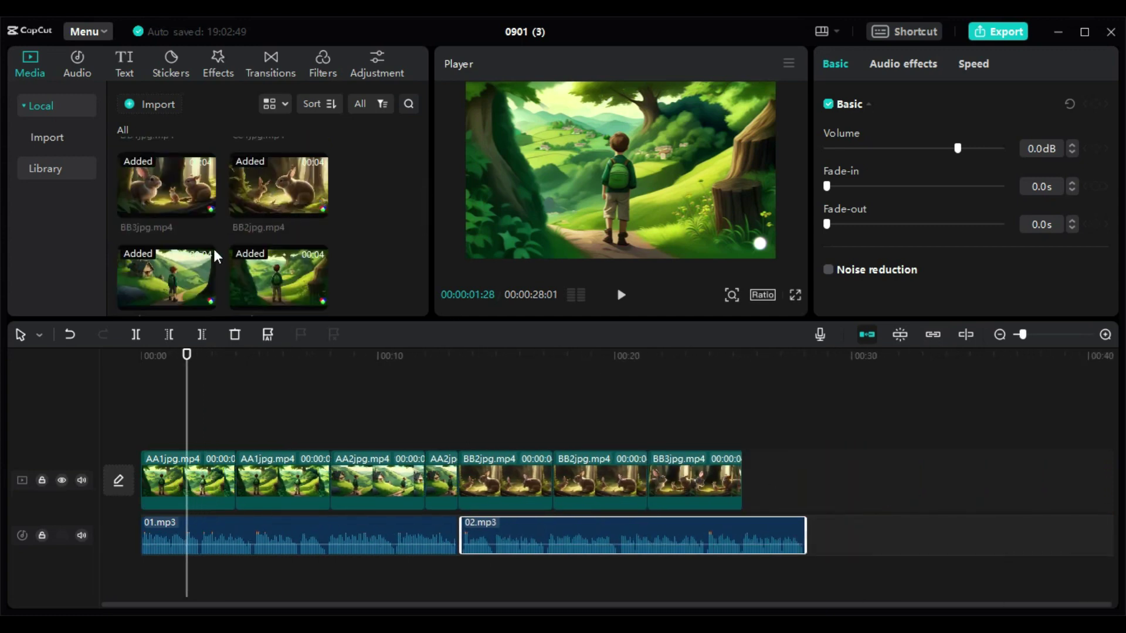
scroll(271, 237, "down", 1)
scroll(256, 219, "up", 1)
left_click_drag(164, 176, 753, 489)
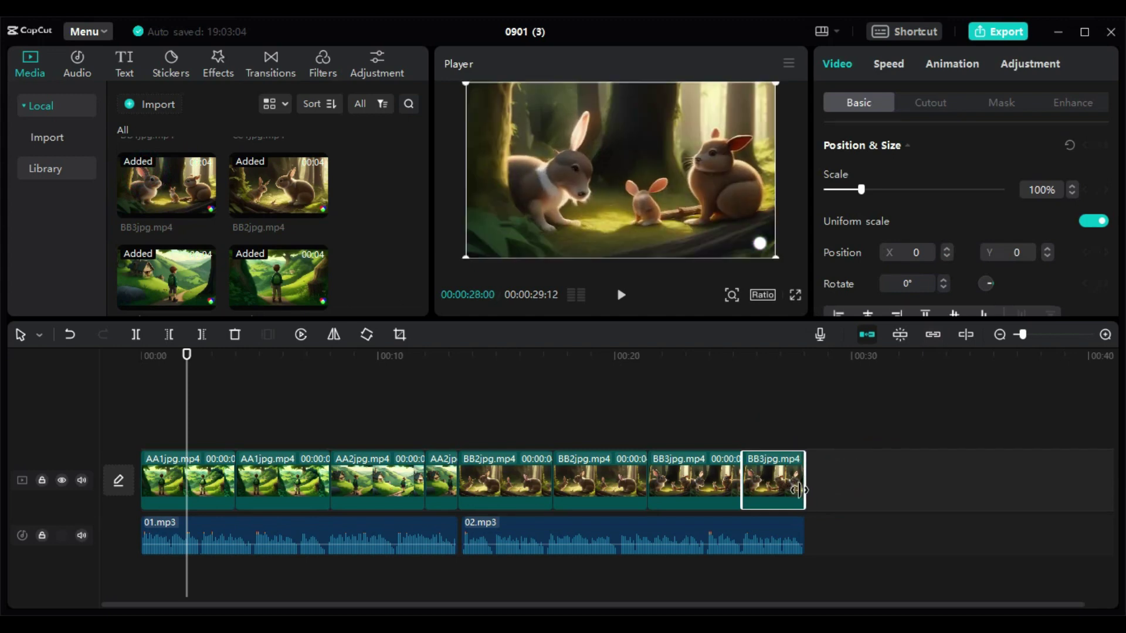
Add the Switch slide transition between the last AA2jpg clip and the first BB2jpg clip.
left_click(462, 476)
left_click(271, 63)
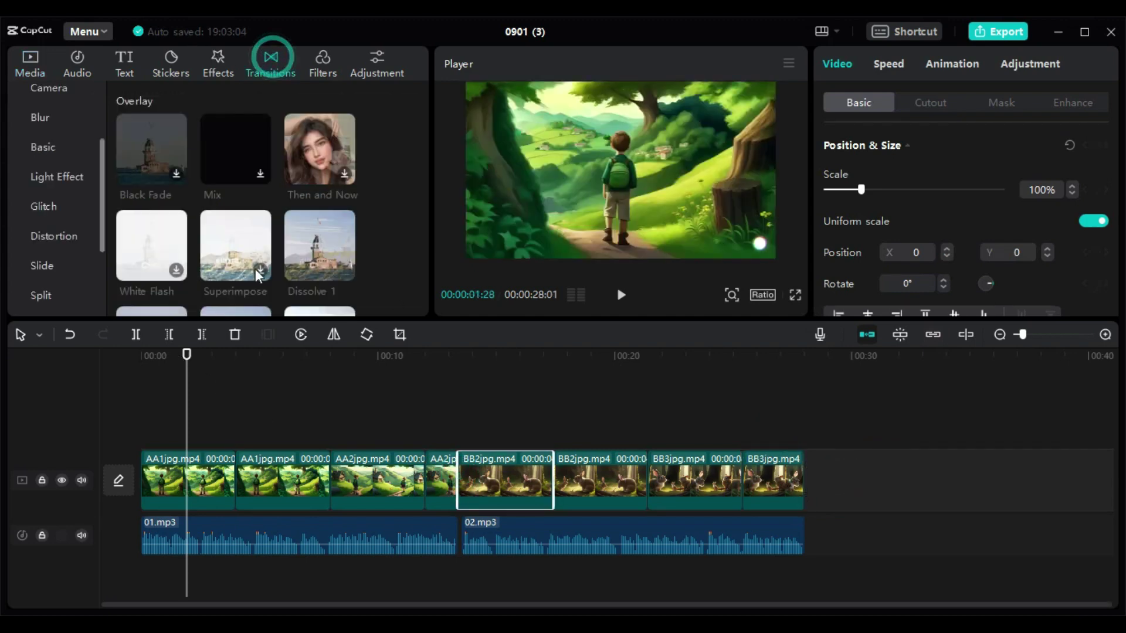
scroll(227, 229, "down", 5)
scroll(227, 230, "down", 10)
scroll(224, 225, "down", 8)
scroll(211, 227, "down", 3)
left_click(137, 230)
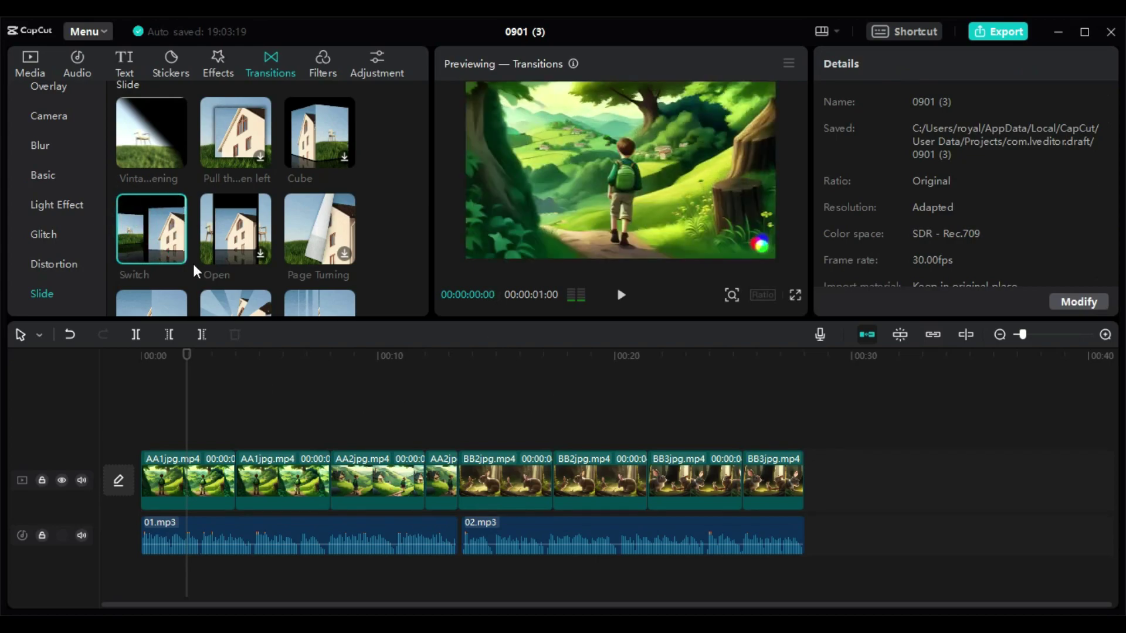
left_click_drag(149, 232, 458, 480)
left_click(691, 370)
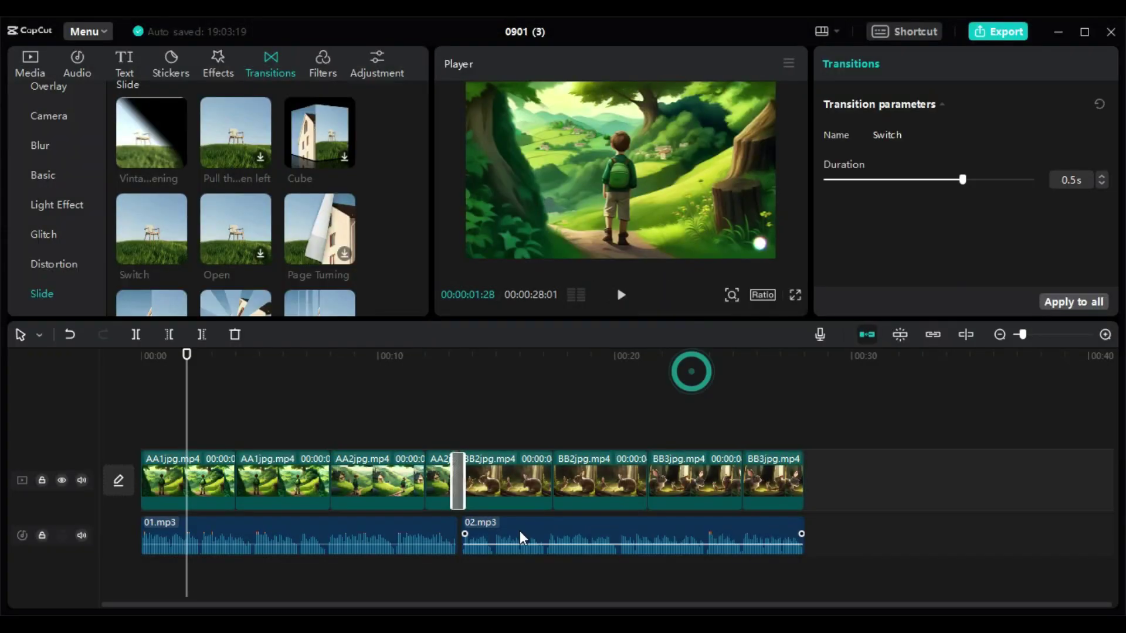
Shift 02.mp3 slightly later and play from about 12 seconds into the rabbit scene.
left_click(548, 522)
mouse_move(544, 523)
left_mouse_down()
mouse_move(546, 537)
mouse_move(555, 524)
left_mouse_up()
left_click_drag(187, 356, 431, 390)
key("space")
key("space")
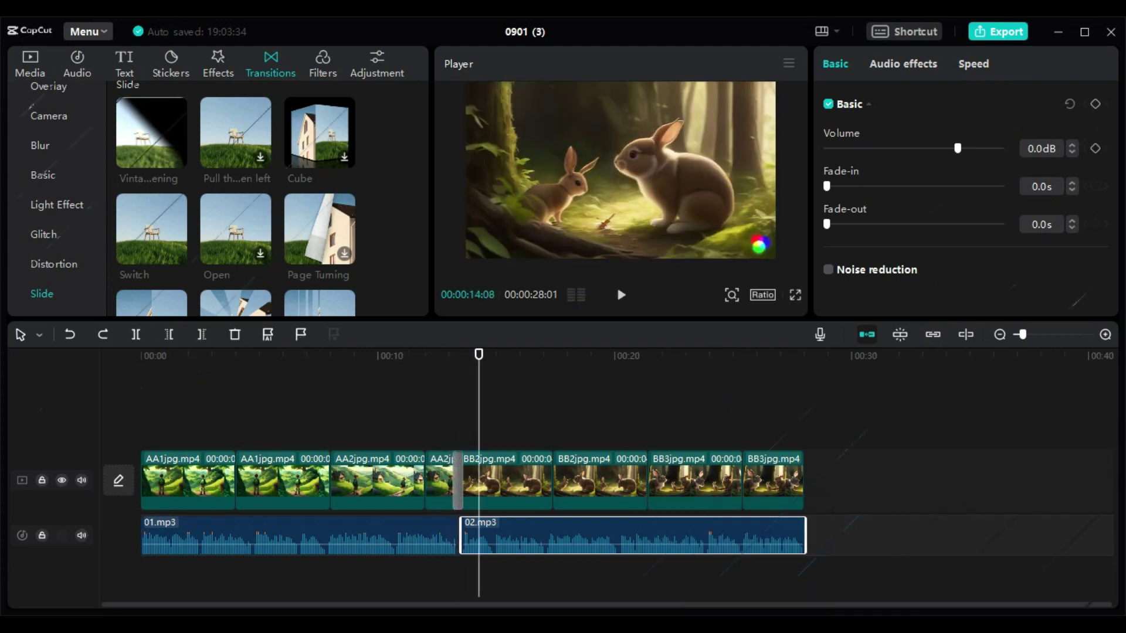